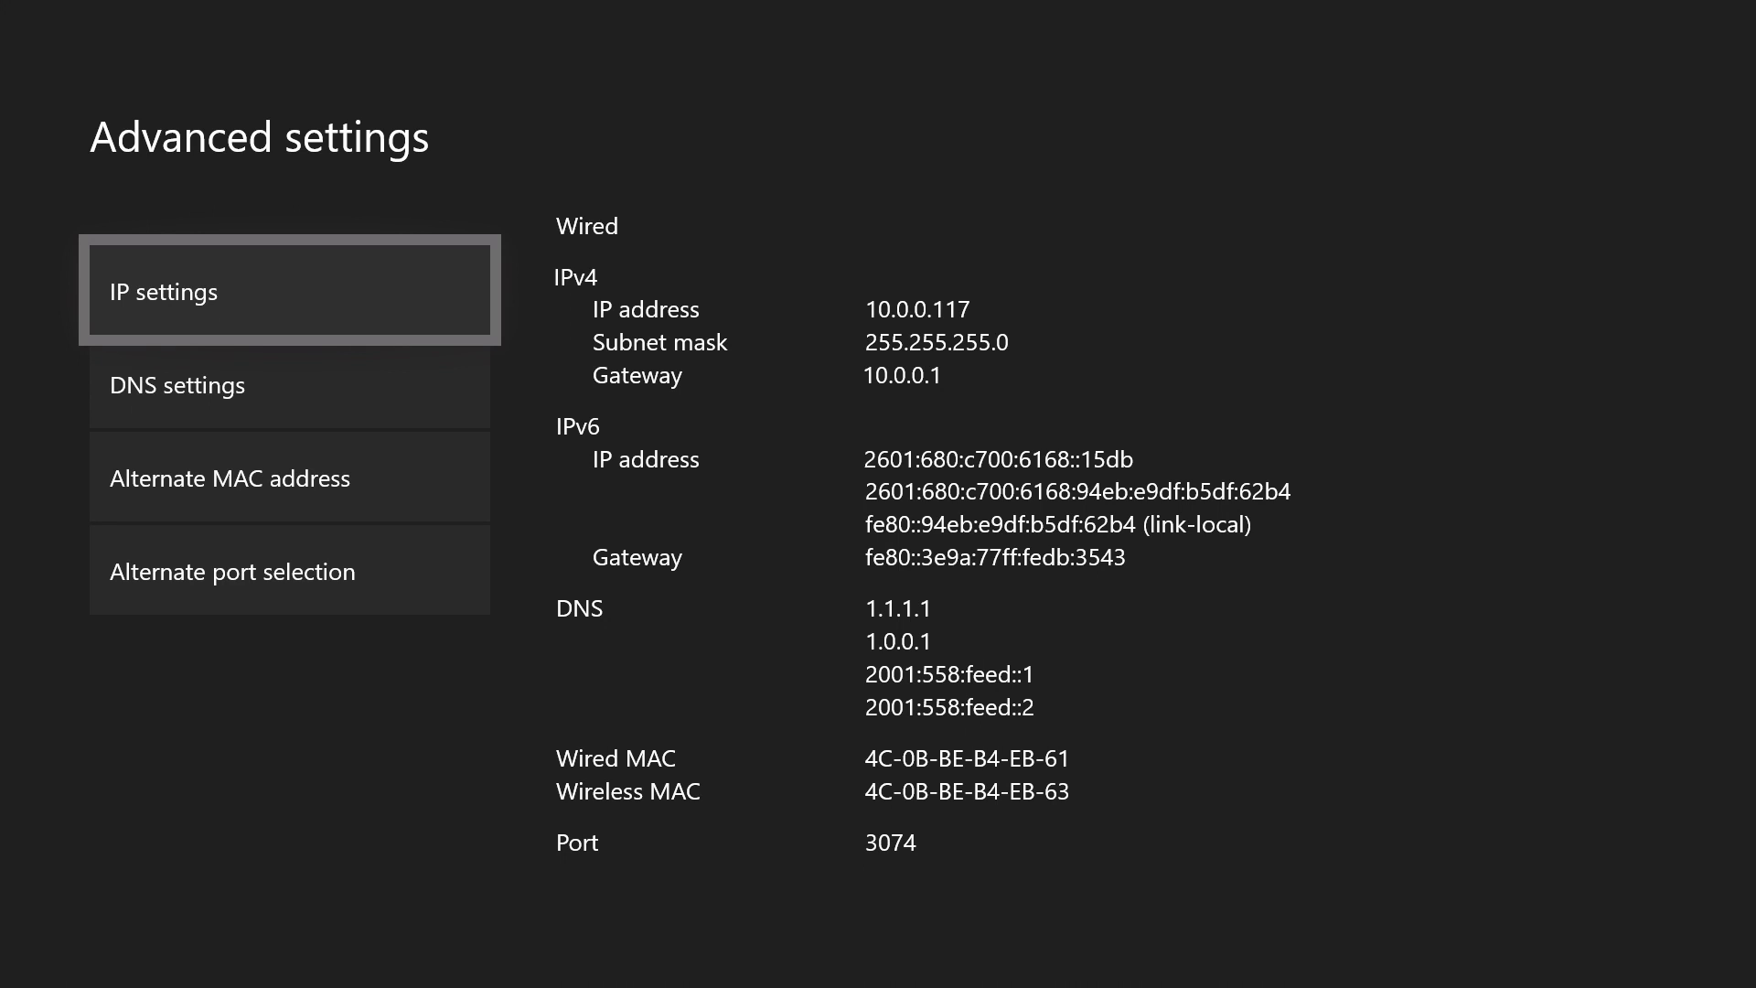
# Return to the main Network settings category and reopen the advanced network settings from there
pyautogui.press('Escape')
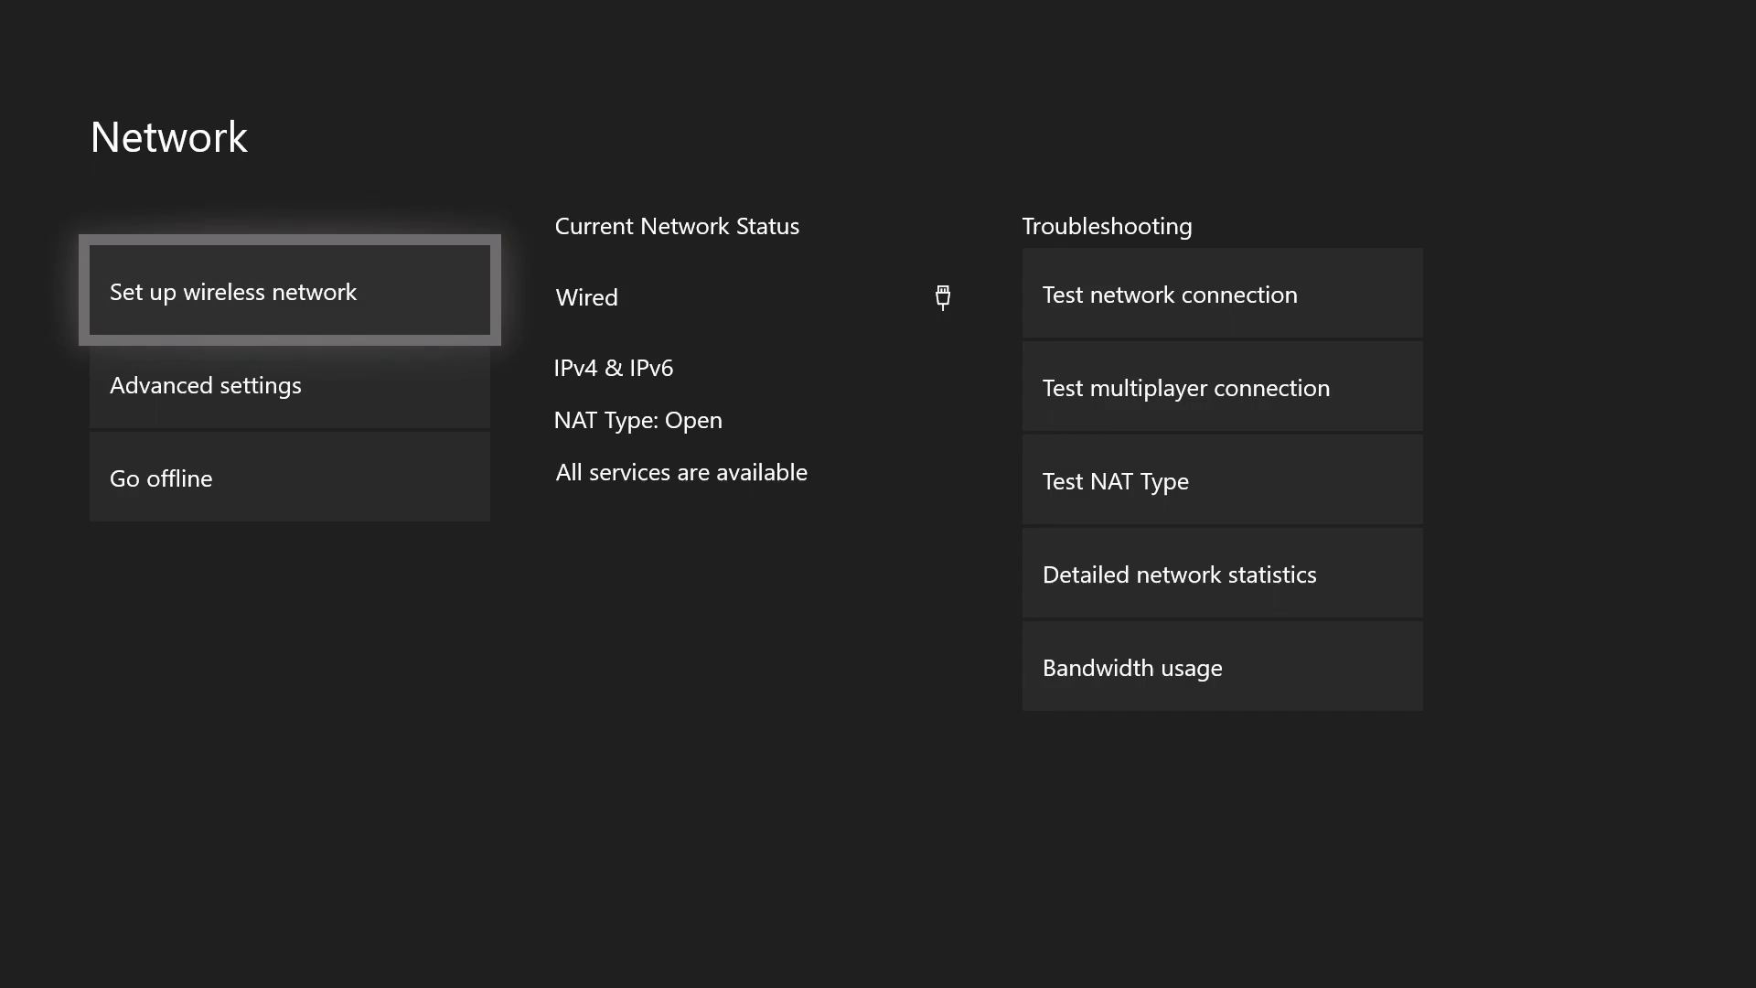
pyautogui.press('Escape')
pyautogui.press('Left')
pyautogui.press('Right')
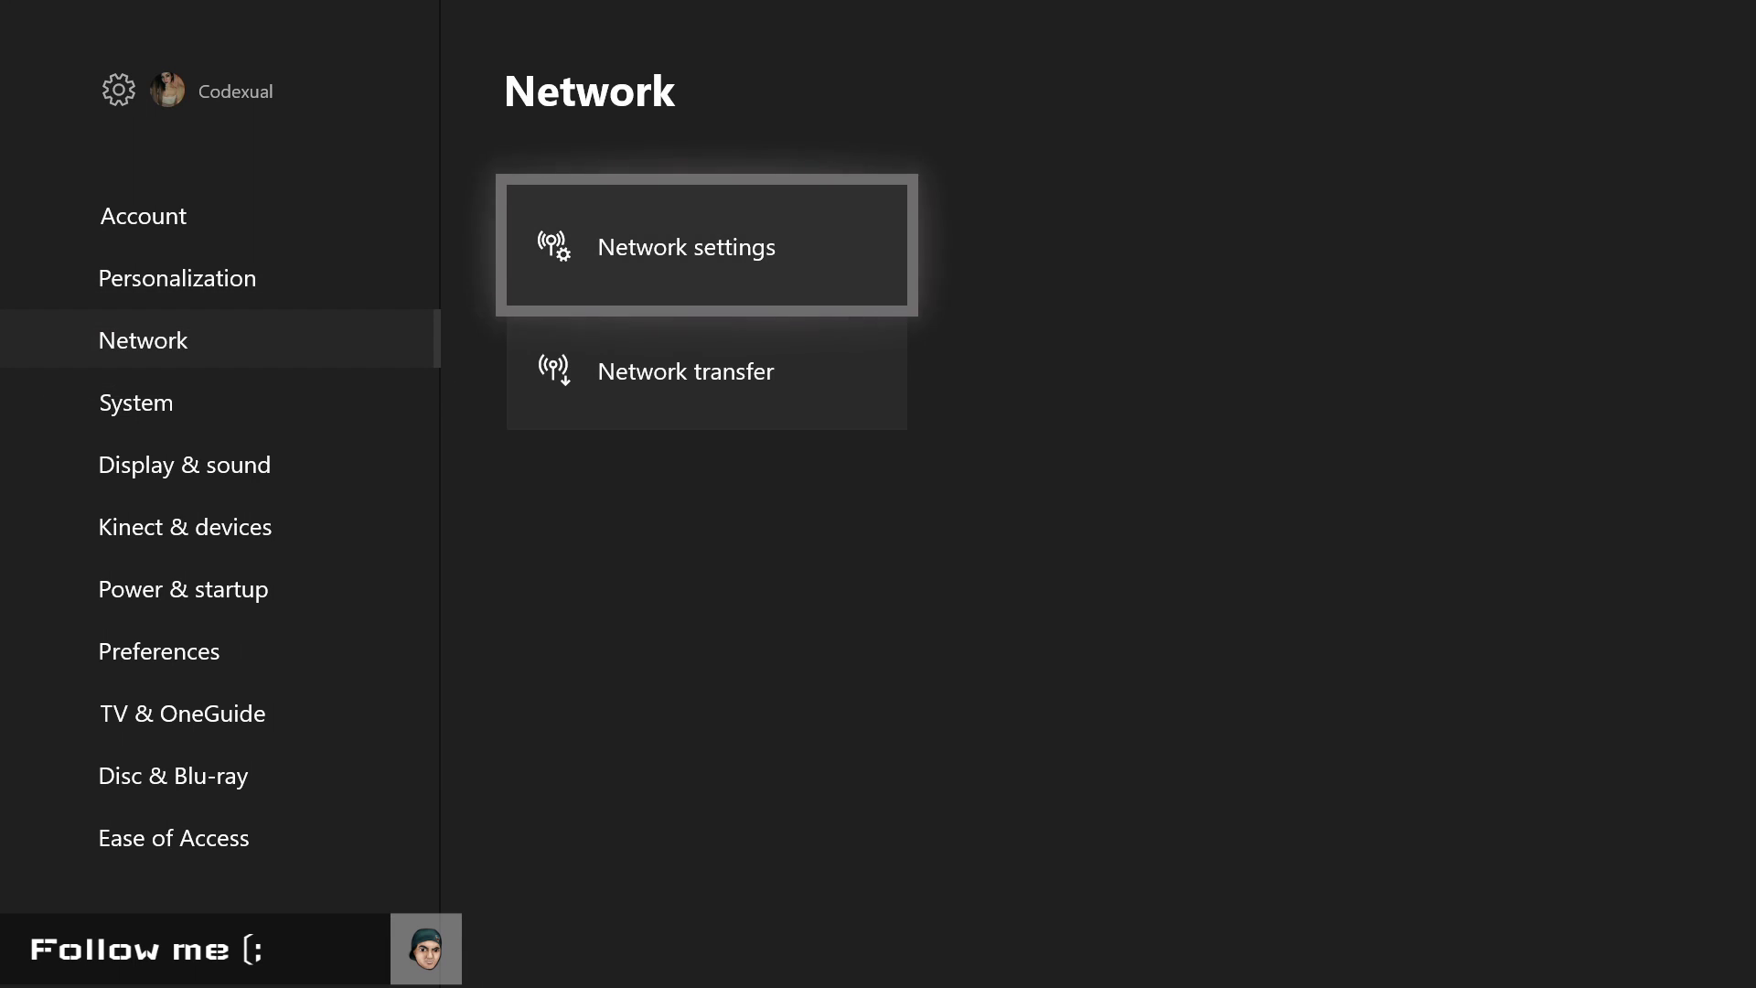
pyautogui.press('Return')
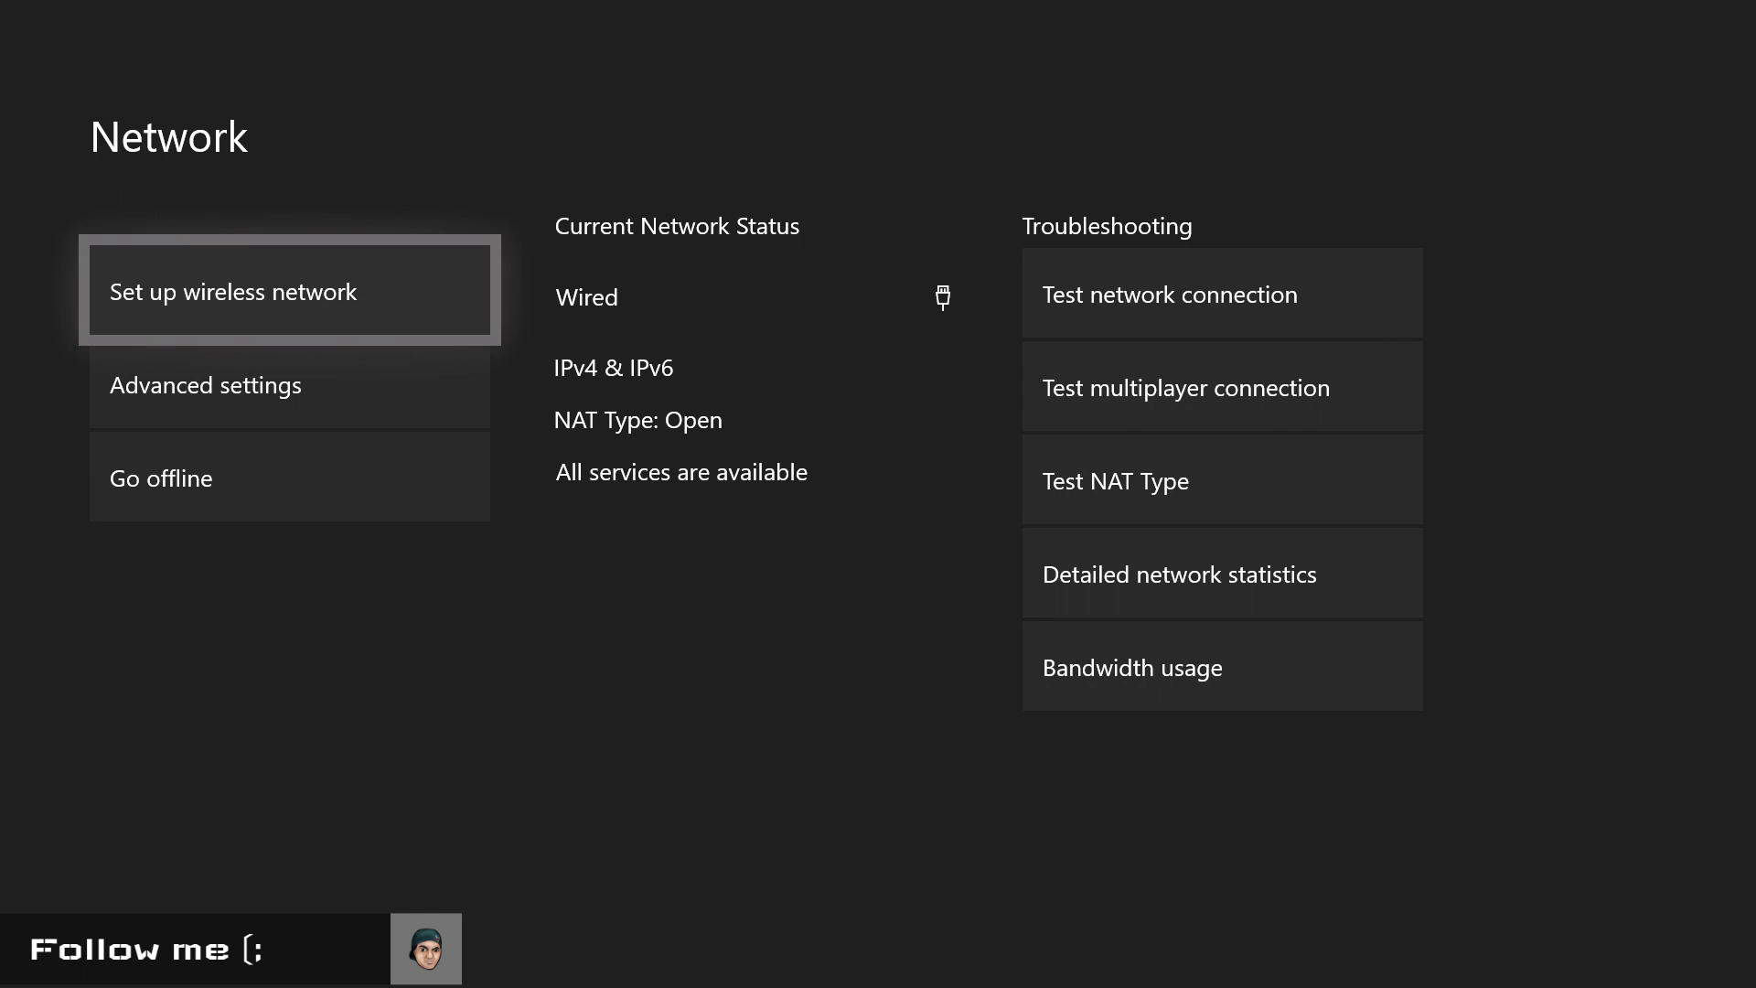
pyautogui.press('Down')
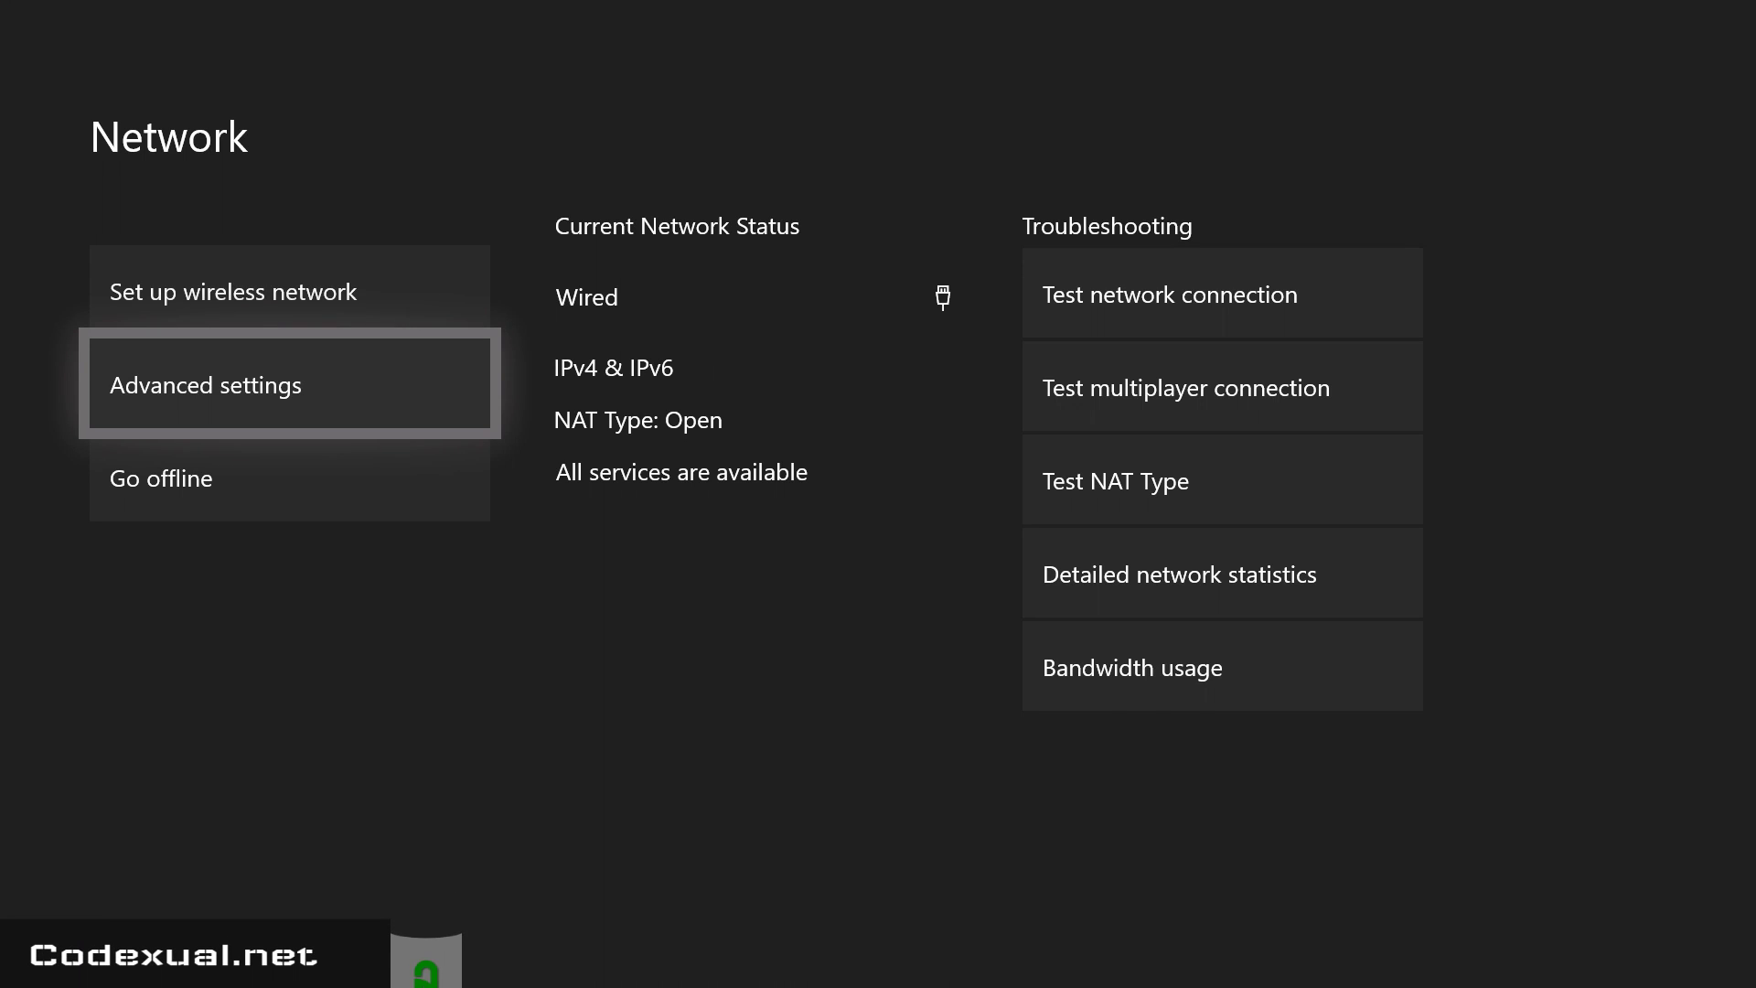
pyautogui.press('Return')
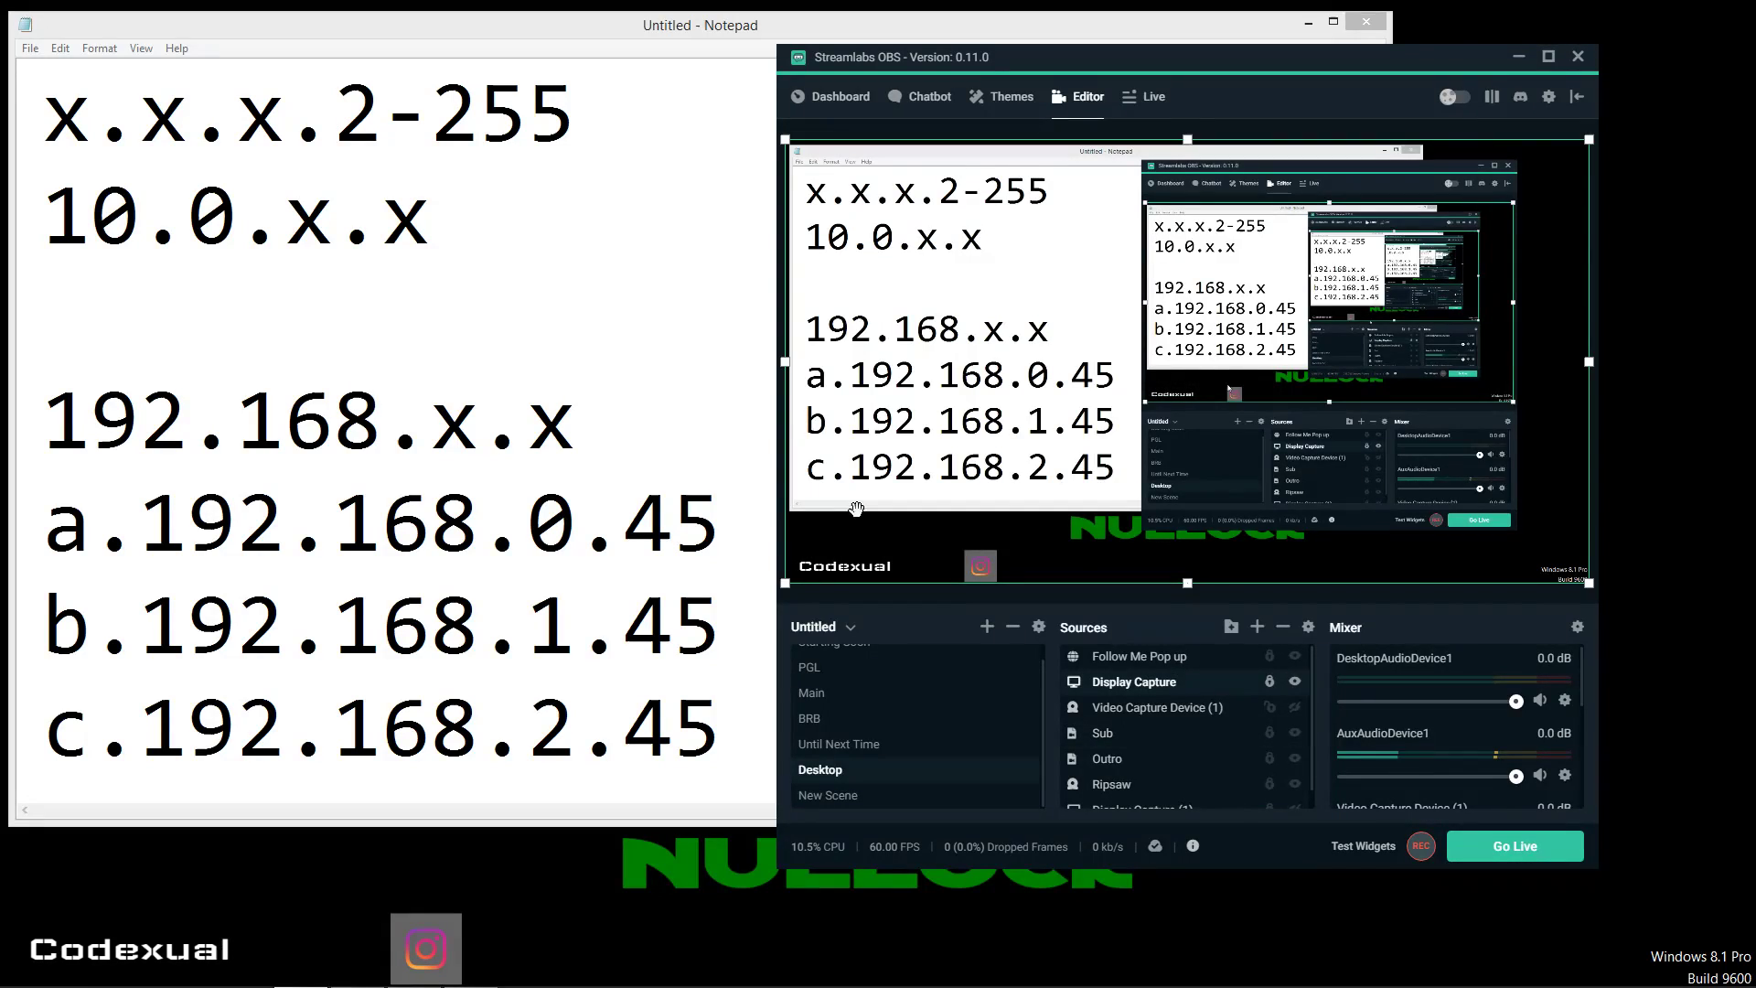
# In Notepad, review the 10.0.x.x and 192.168.x.x address patterns and the example addresses with third octets 0, 1 and 2
pyautogui.click(528, 421)
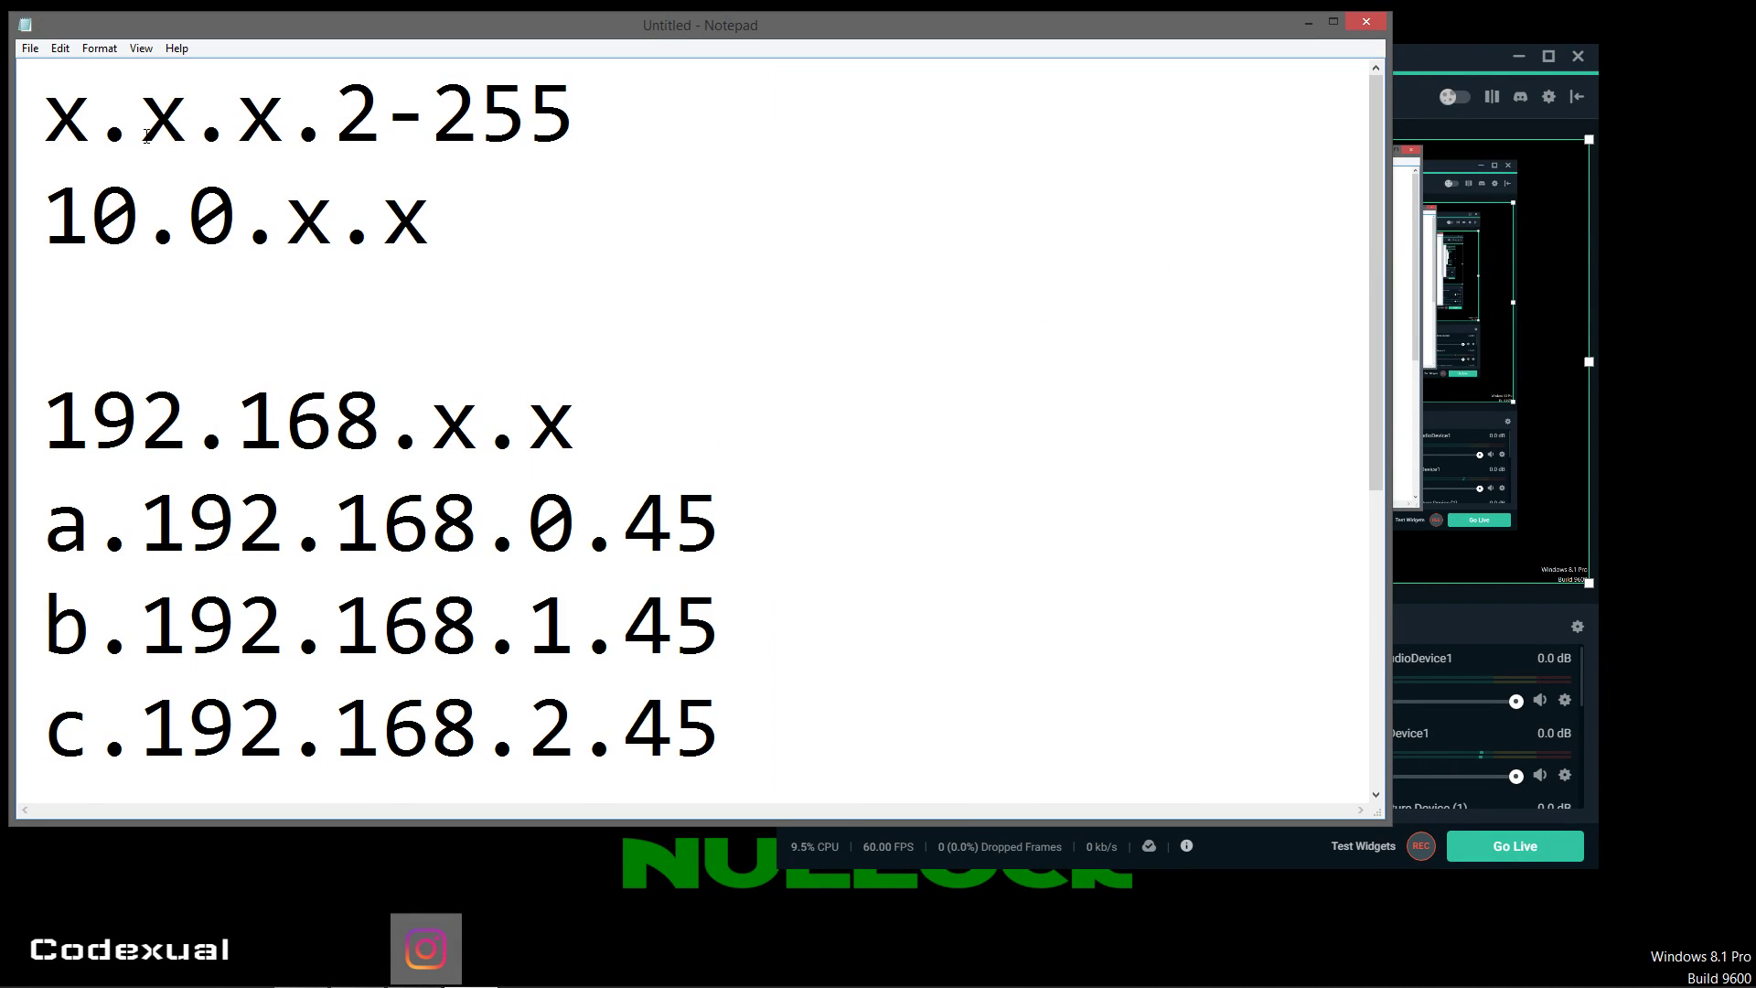
pyautogui.moveTo(44, 110); pyautogui.dragTo(674, 396)
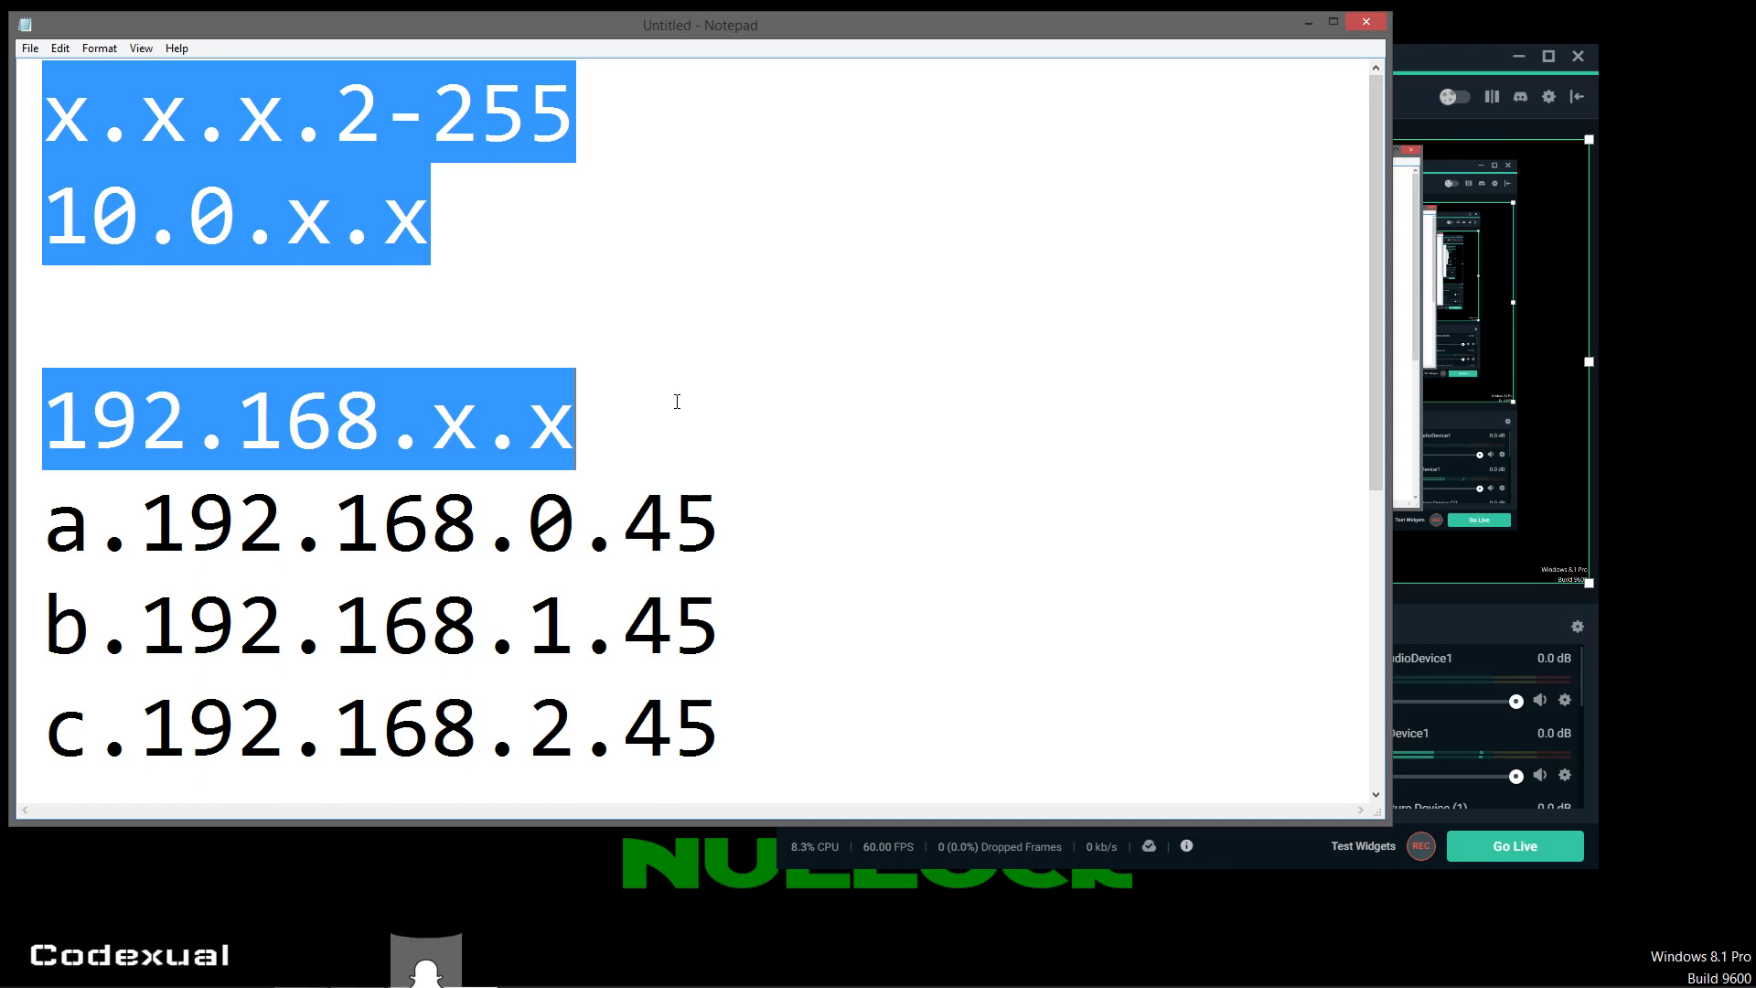
pyautogui.click(662, 368)
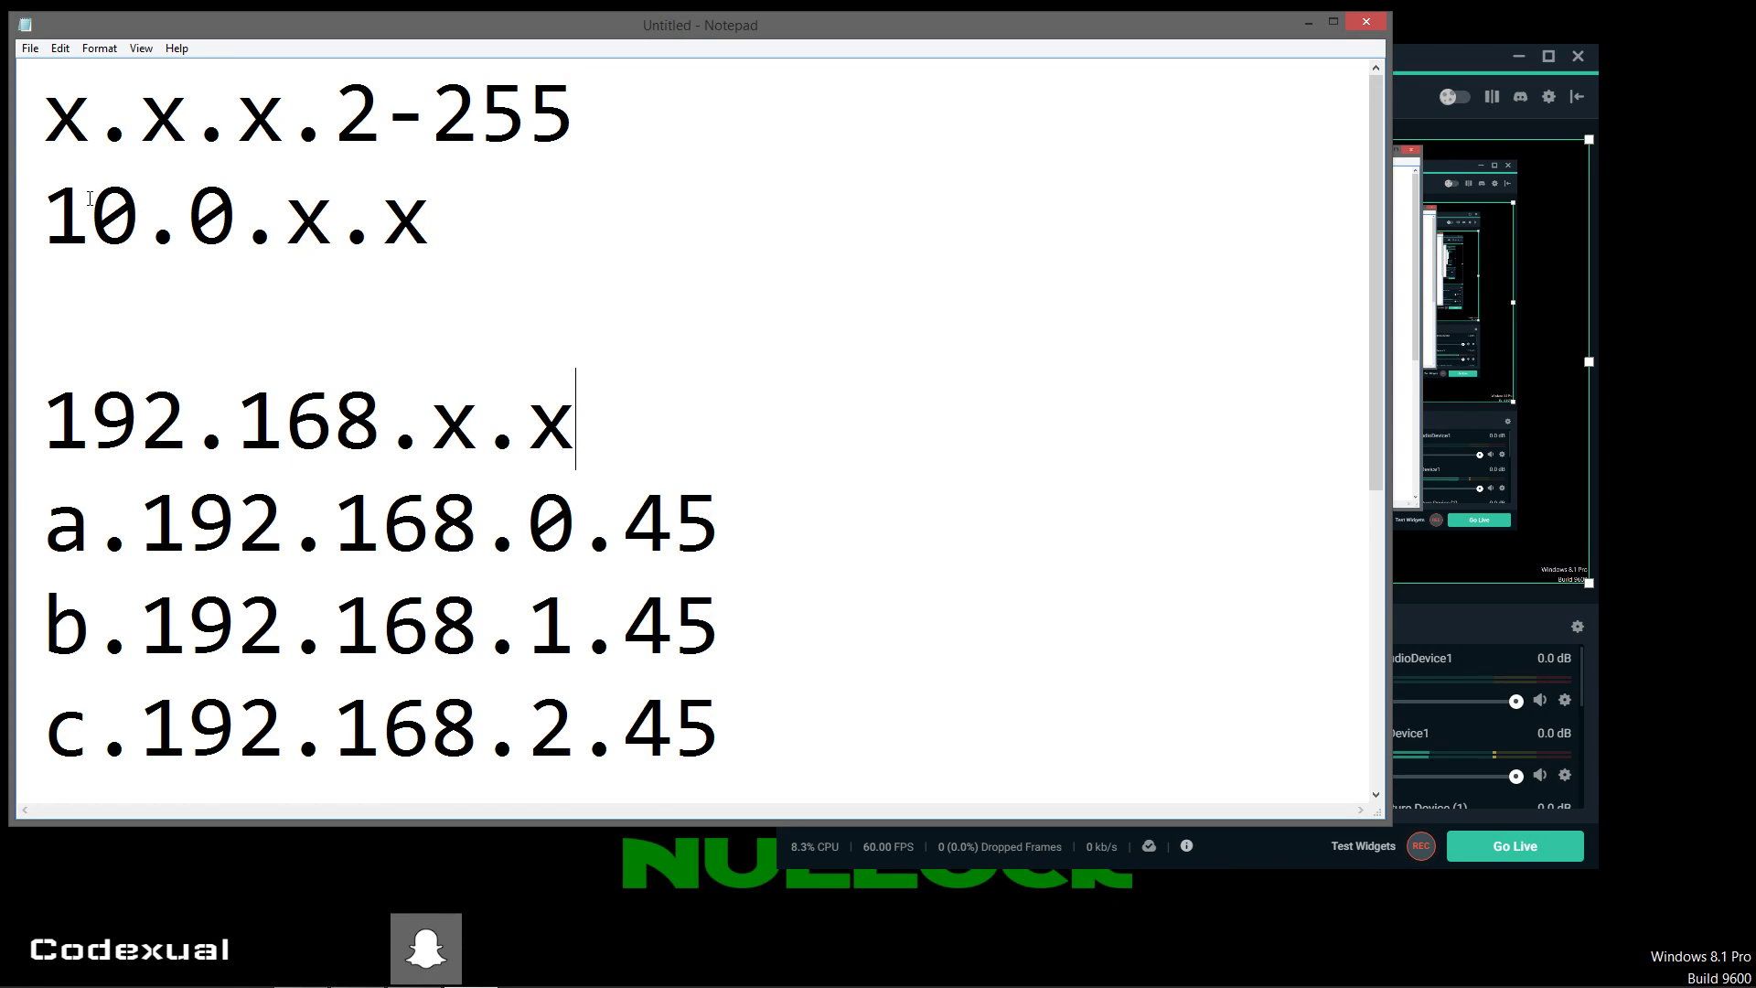
pyautogui.moveTo(190, 215); pyautogui.dragTo(326, 212)
pyautogui.click(325, 213)
pyautogui.moveTo(44, 419); pyautogui.dragTo(477, 418)
pyautogui.click(531, 631)
pyautogui.moveTo(535, 631); pyautogui.dragTo(574, 631)
pyautogui.moveTo(479, 727); pyautogui.dragTo(576, 727)
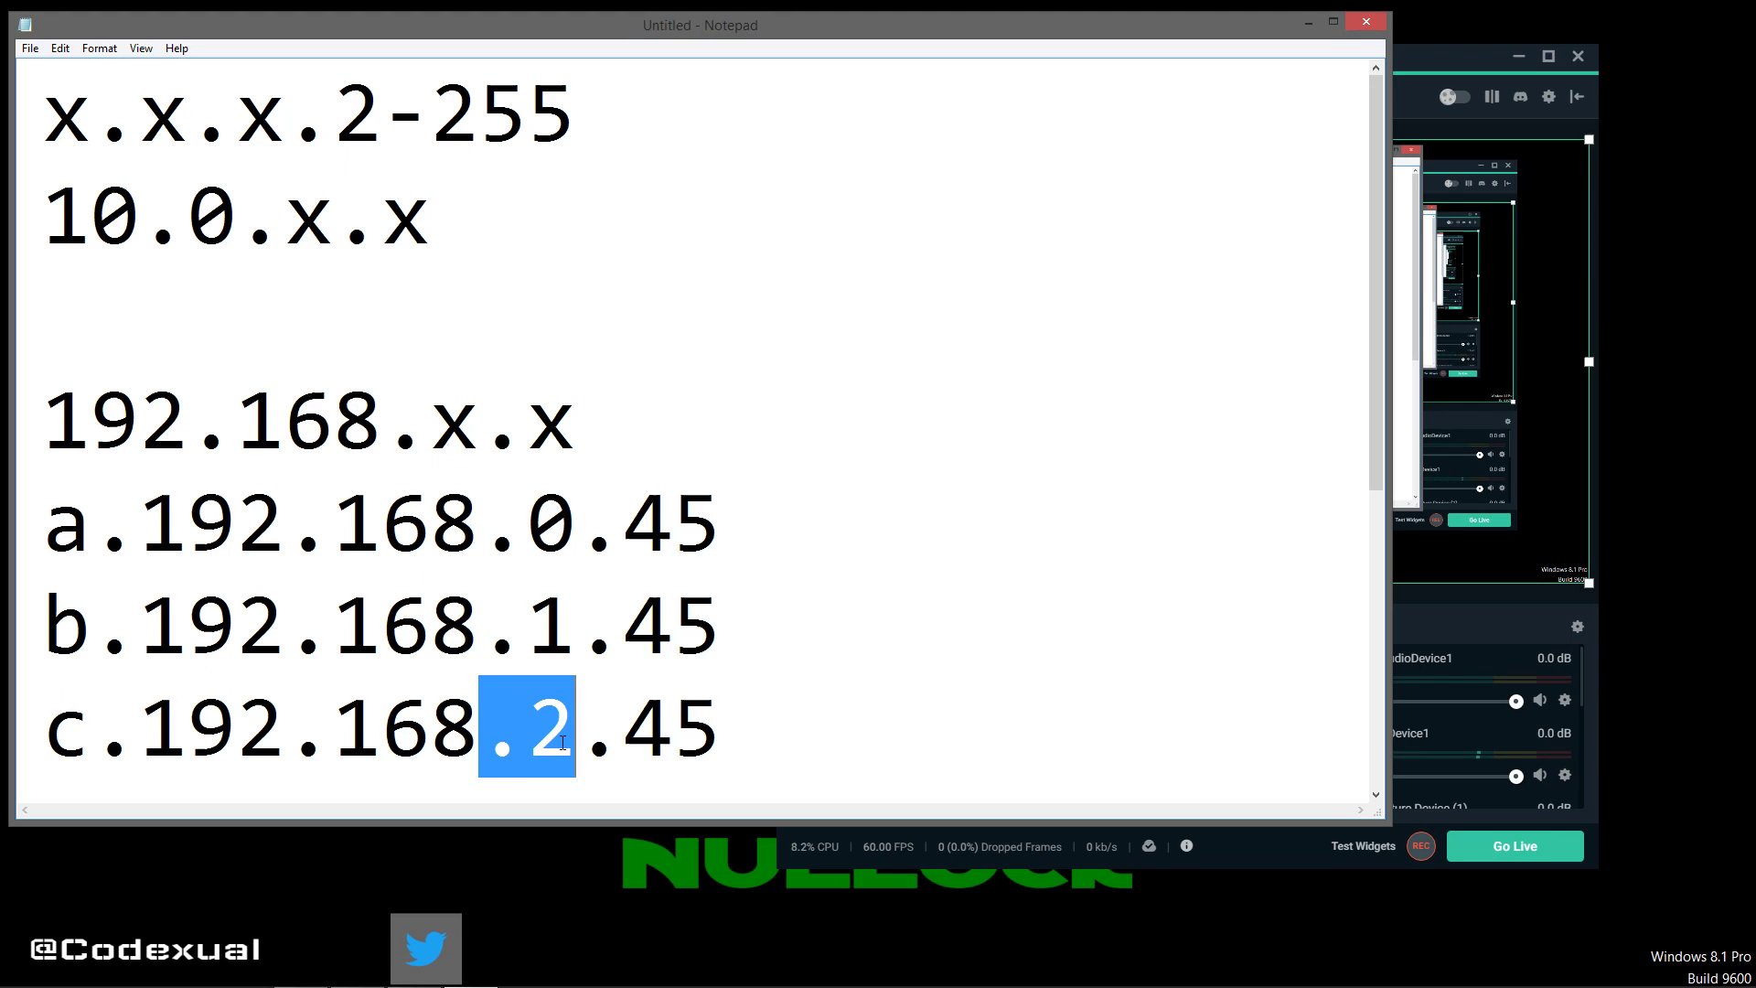
pyautogui.doubleClick(636, 739)
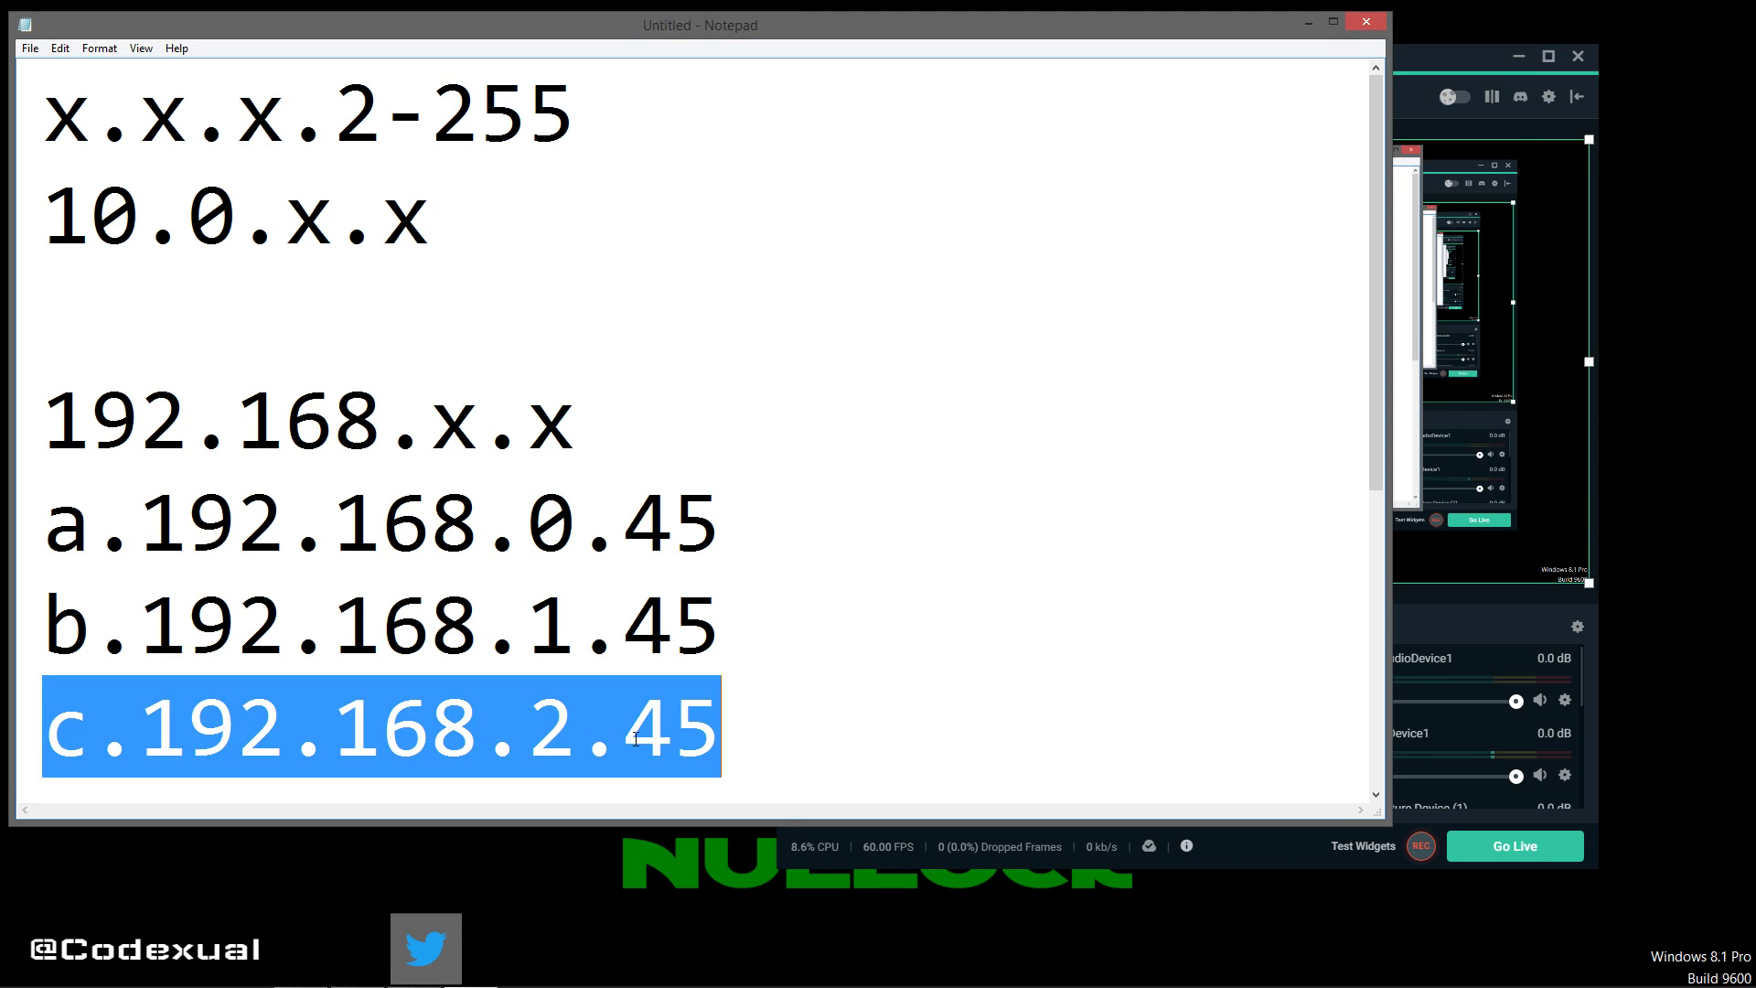
pyautogui.click(694, 735)
# Highlight the 2-255 range in the x.x.x.2-255 line to examine the allowed last-octet values
pyautogui.click(351, 117)
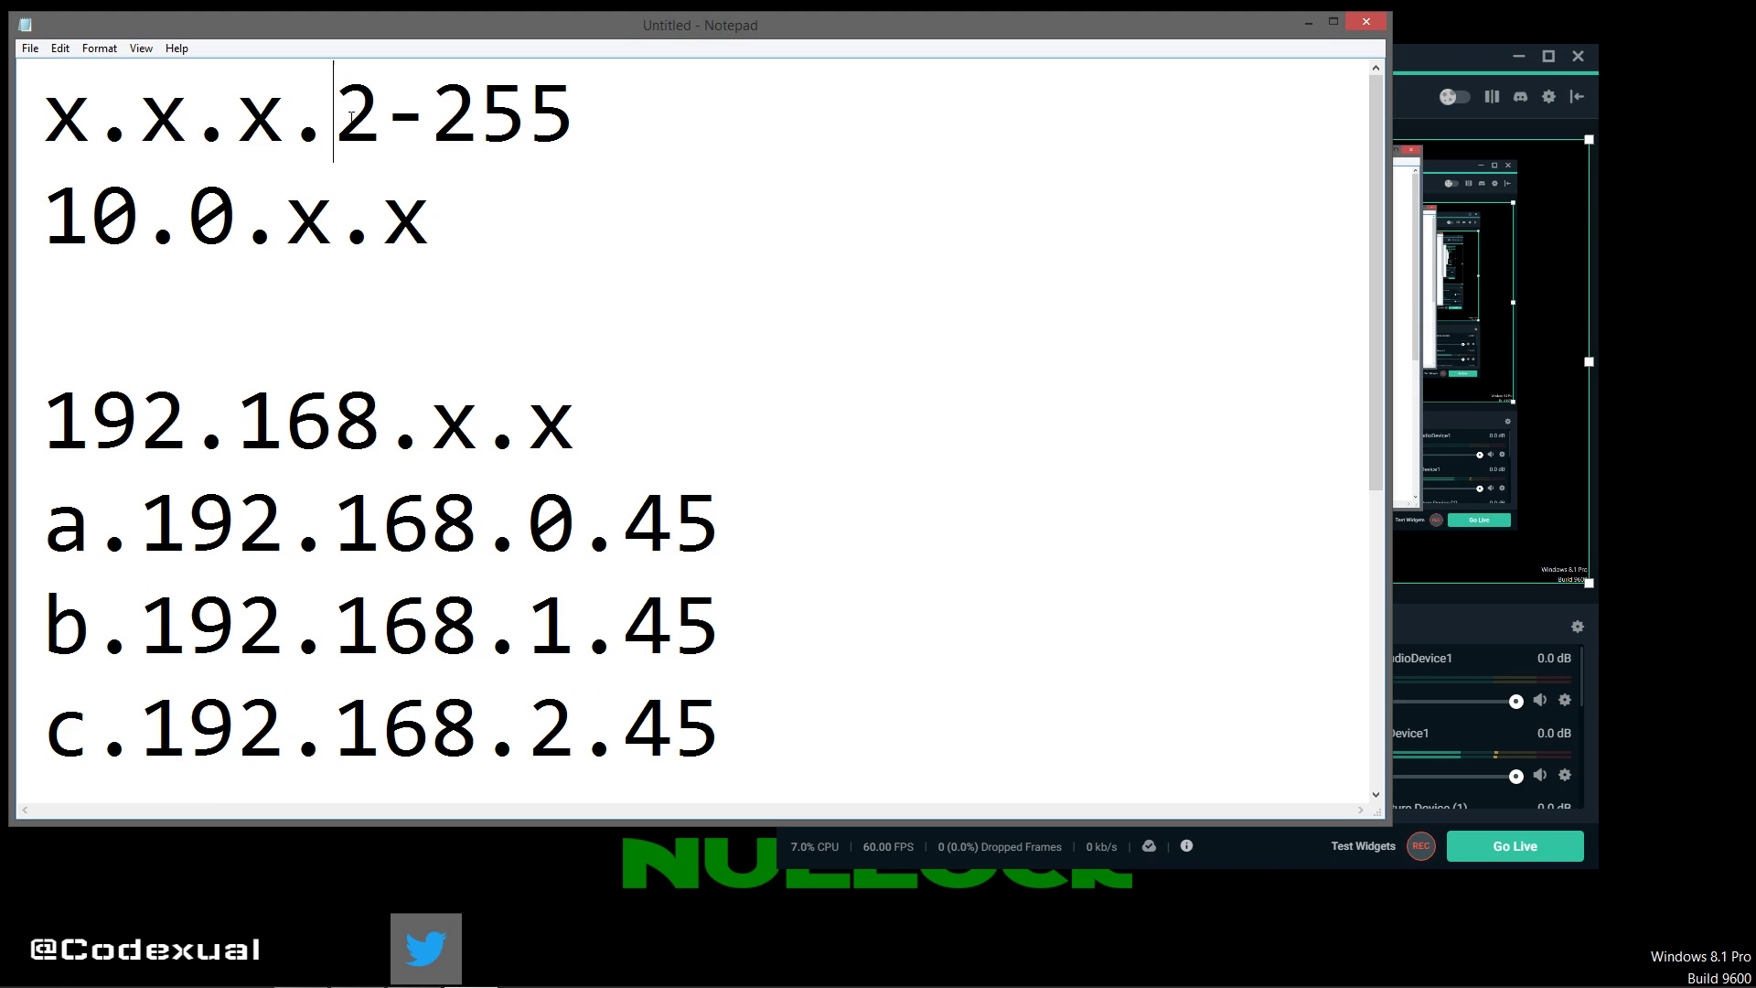
pyautogui.moveTo(351, 117); pyautogui.dragTo(565, 131)
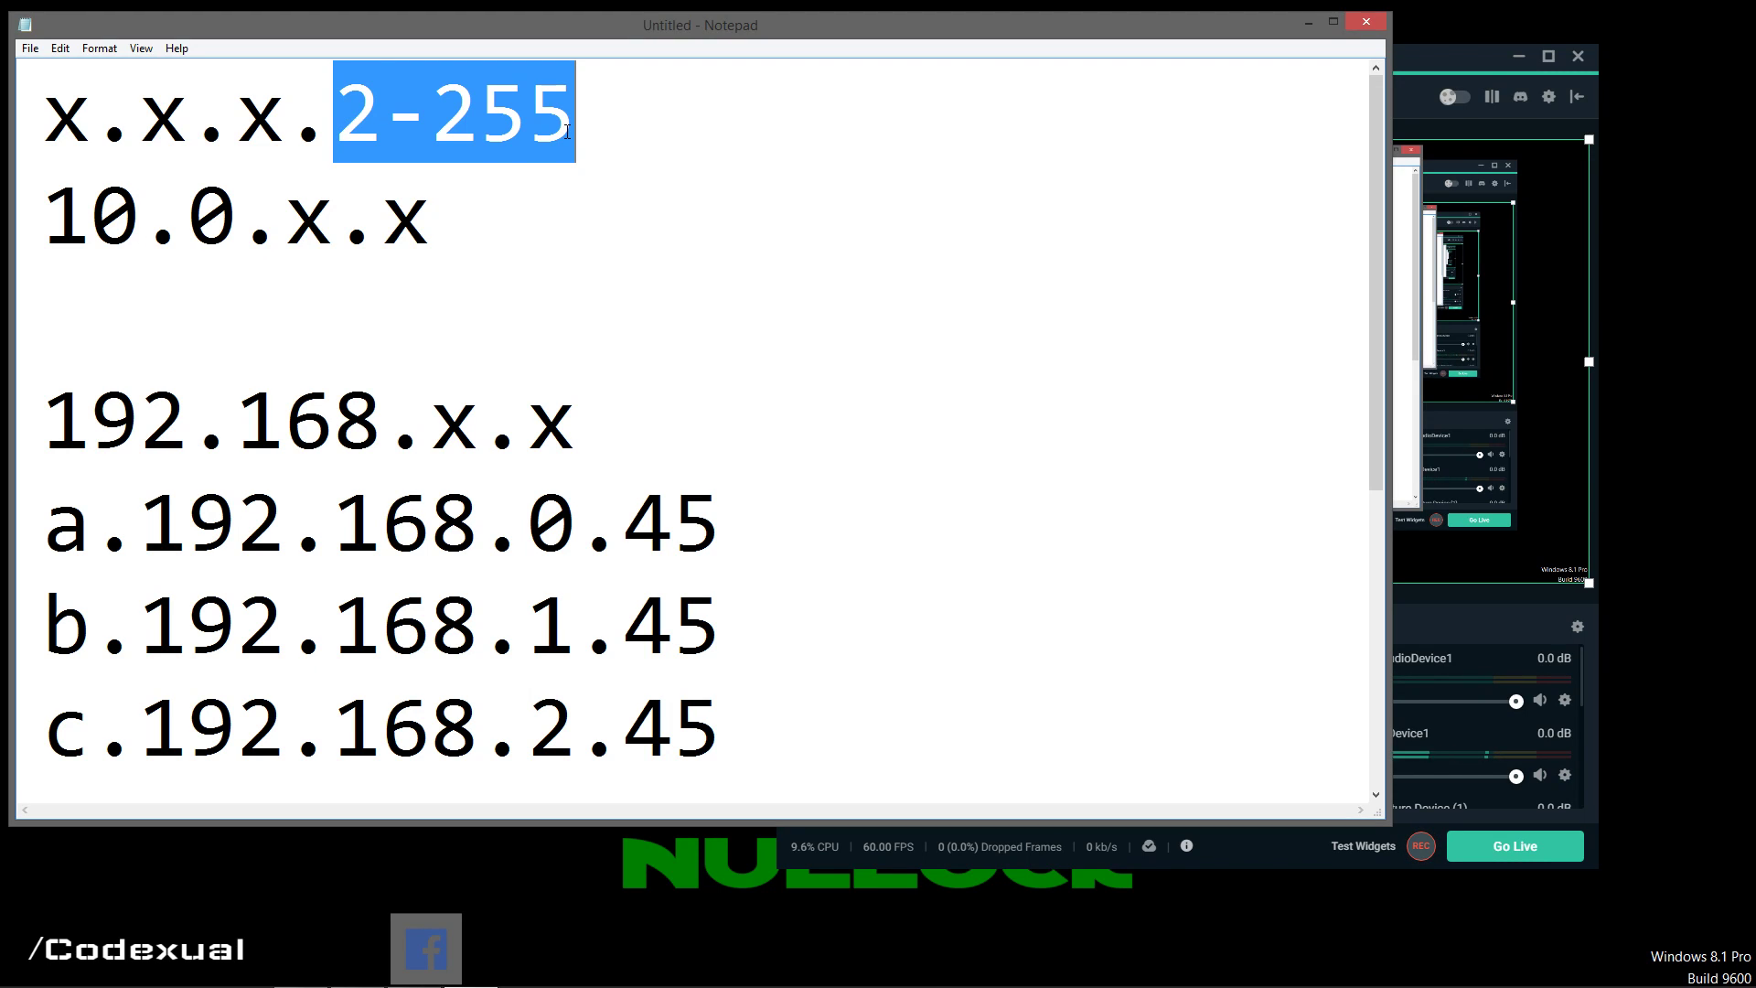
pyautogui.click(567, 131)
pyautogui.click(373, 121)
pyautogui.moveTo(373, 121); pyautogui.dragTo(347, 125)
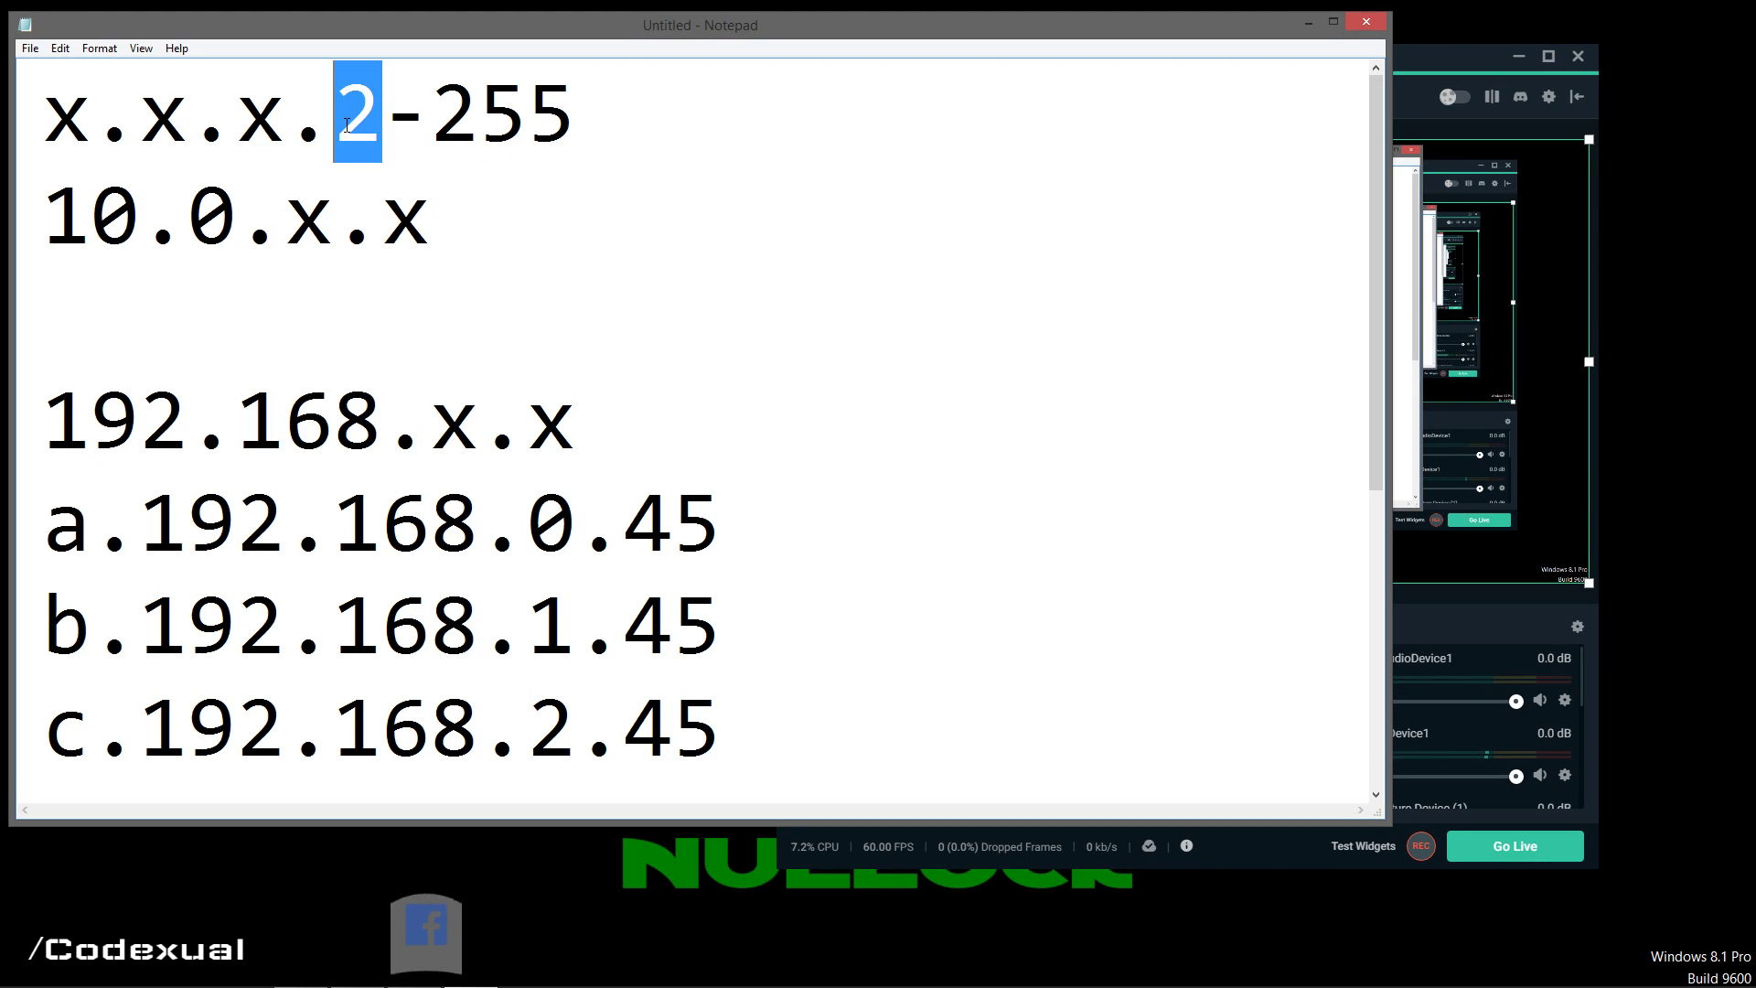
pyautogui.click(347, 125)
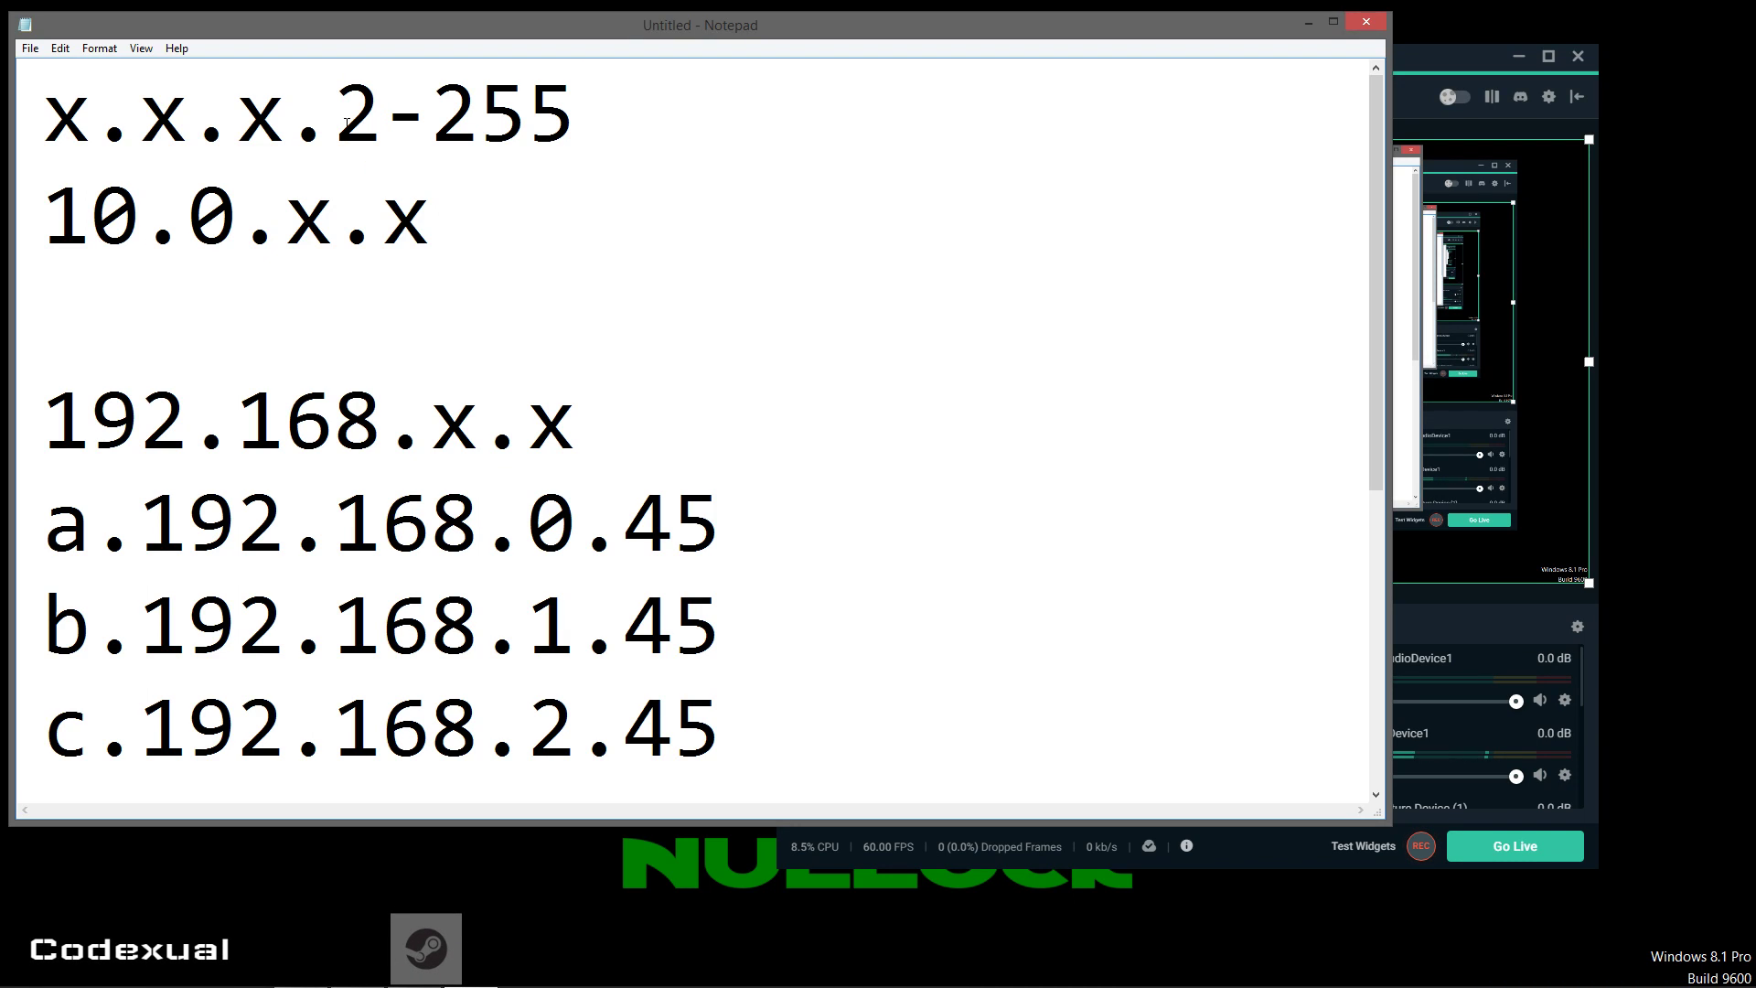
pyautogui.moveTo(346, 125); pyautogui.dragTo(475, 121)
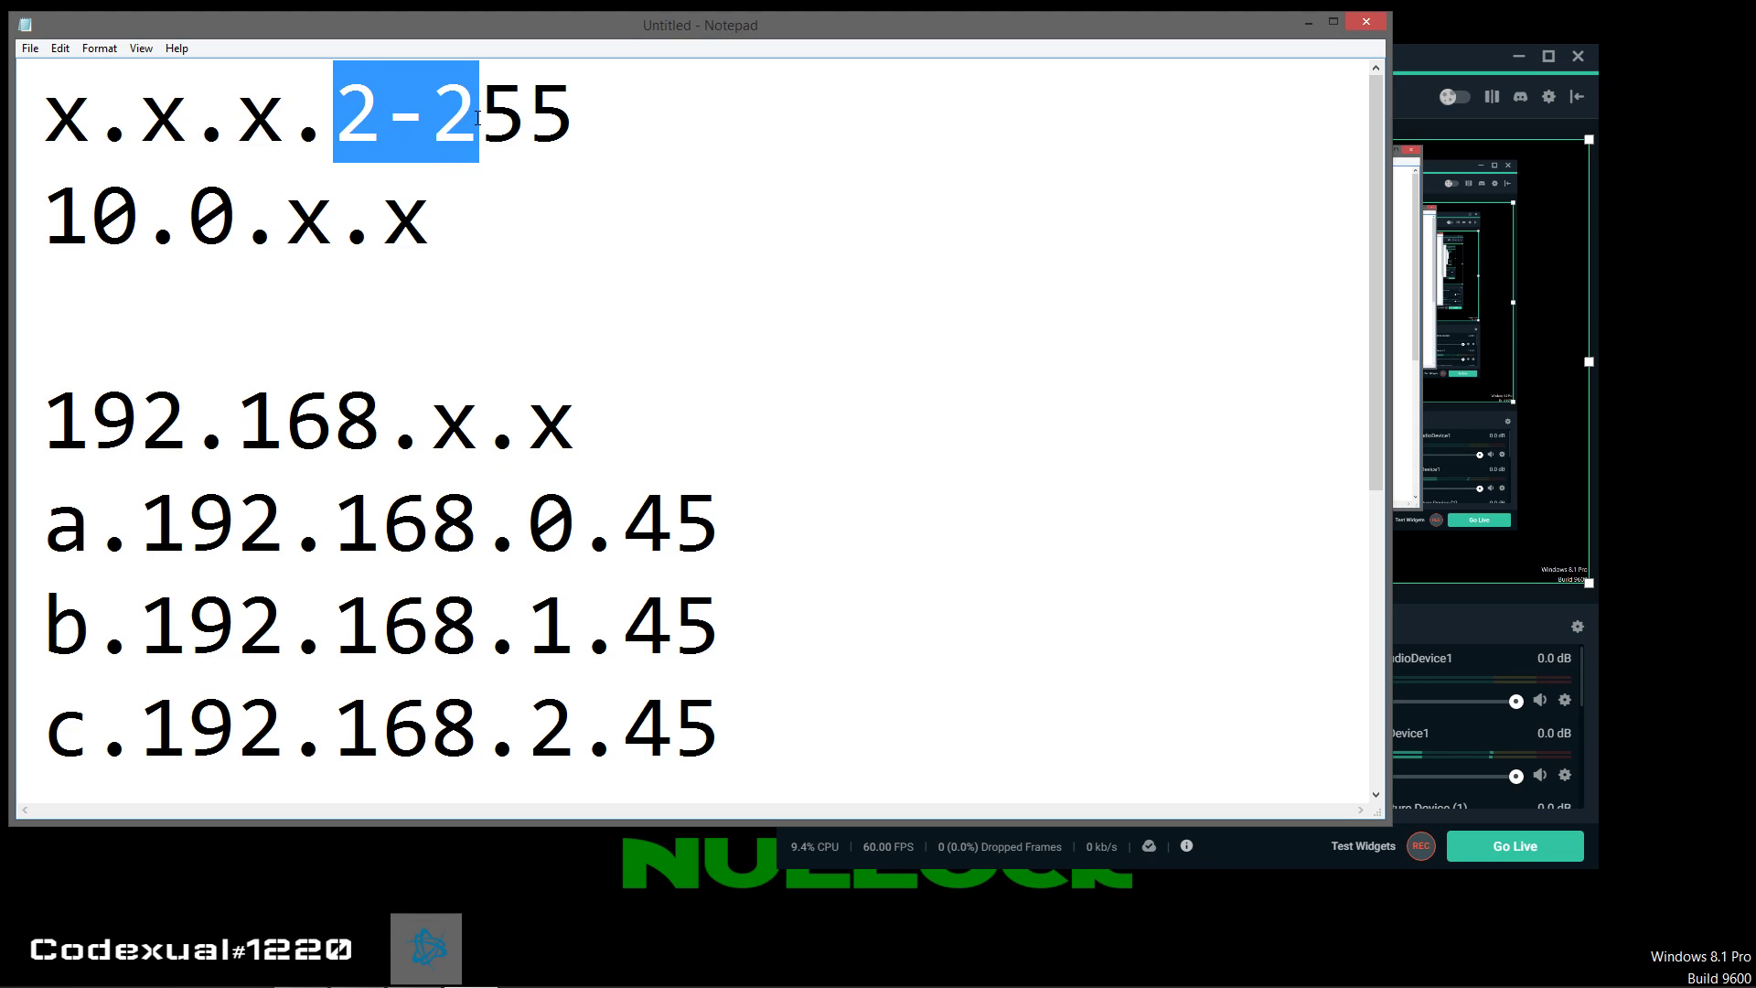
pyautogui.click(660, 279)
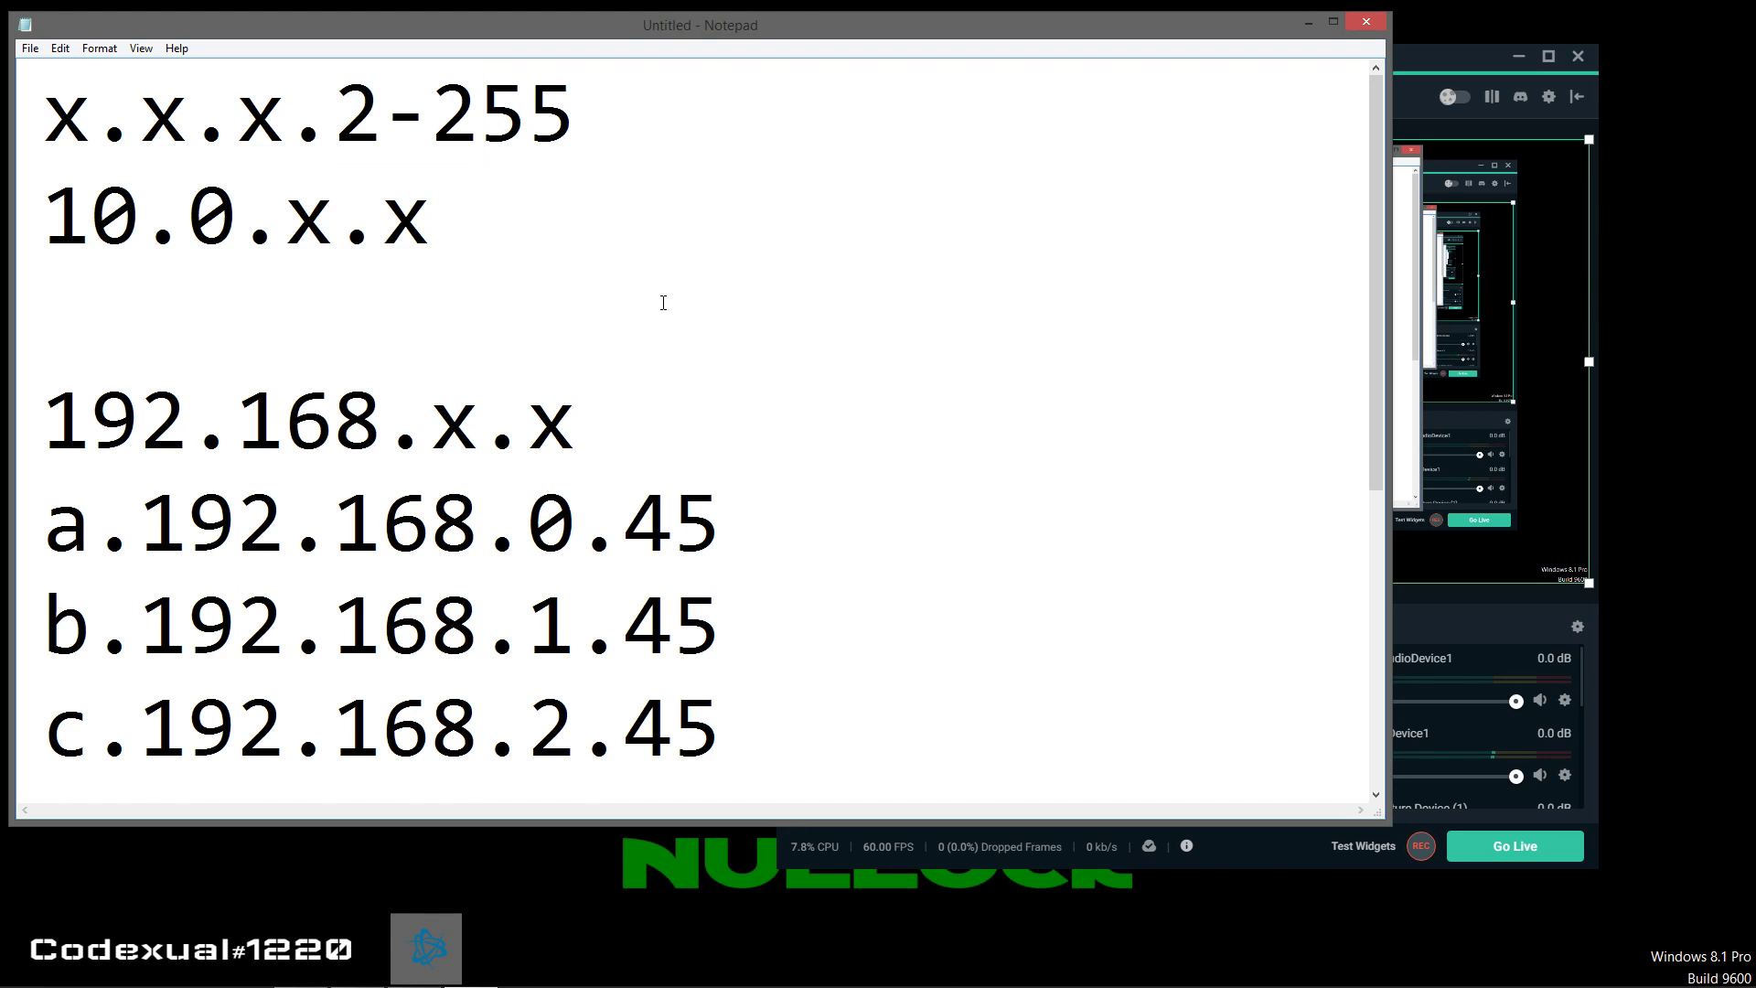
# Examine the 192.168.x.x pattern by highlighting its fixed part and its variable octets
pyautogui.moveTo(91, 420); pyautogui.dragTo(429, 420)
pyautogui.click(430, 421)
pyautogui.moveTo(43, 420); pyautogui.dragTo(581, 426)
pyautogui.click(195, 416)
pyautogui.click(430, 424)
pyautogui.click(504, 430)
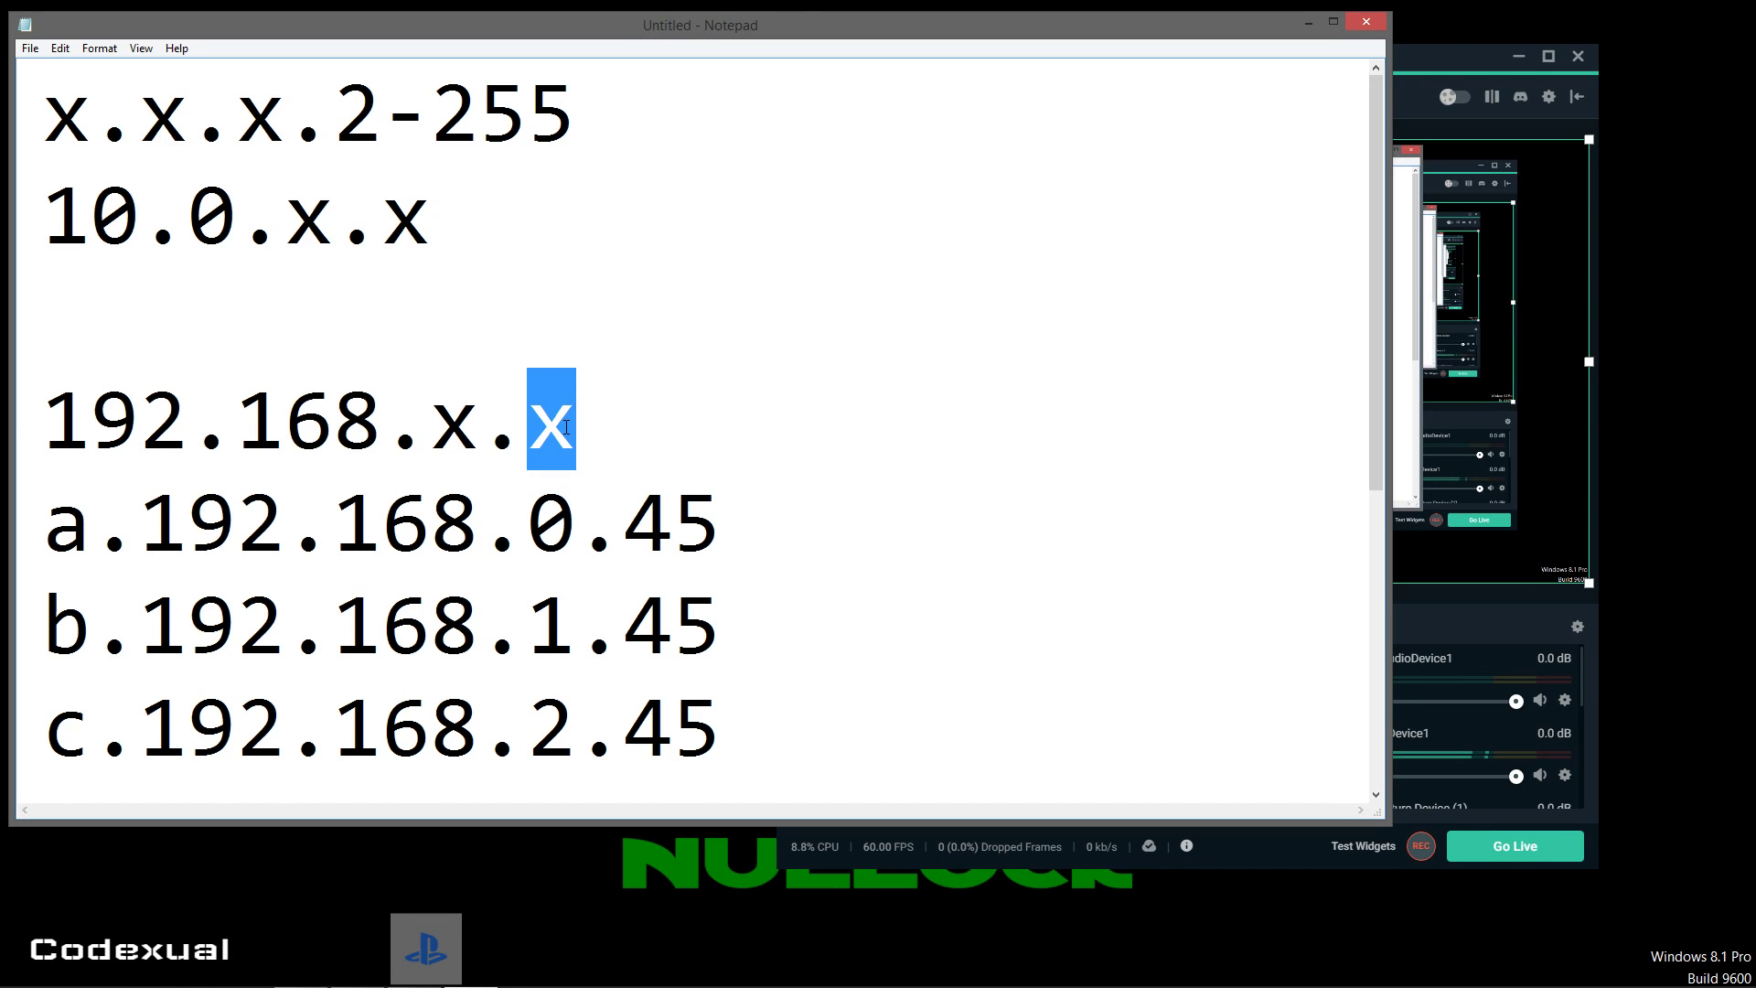
# Switch to Streamlabs OBS and show the Video Capture Device (1) source
pyautogui.click(1417, 57)
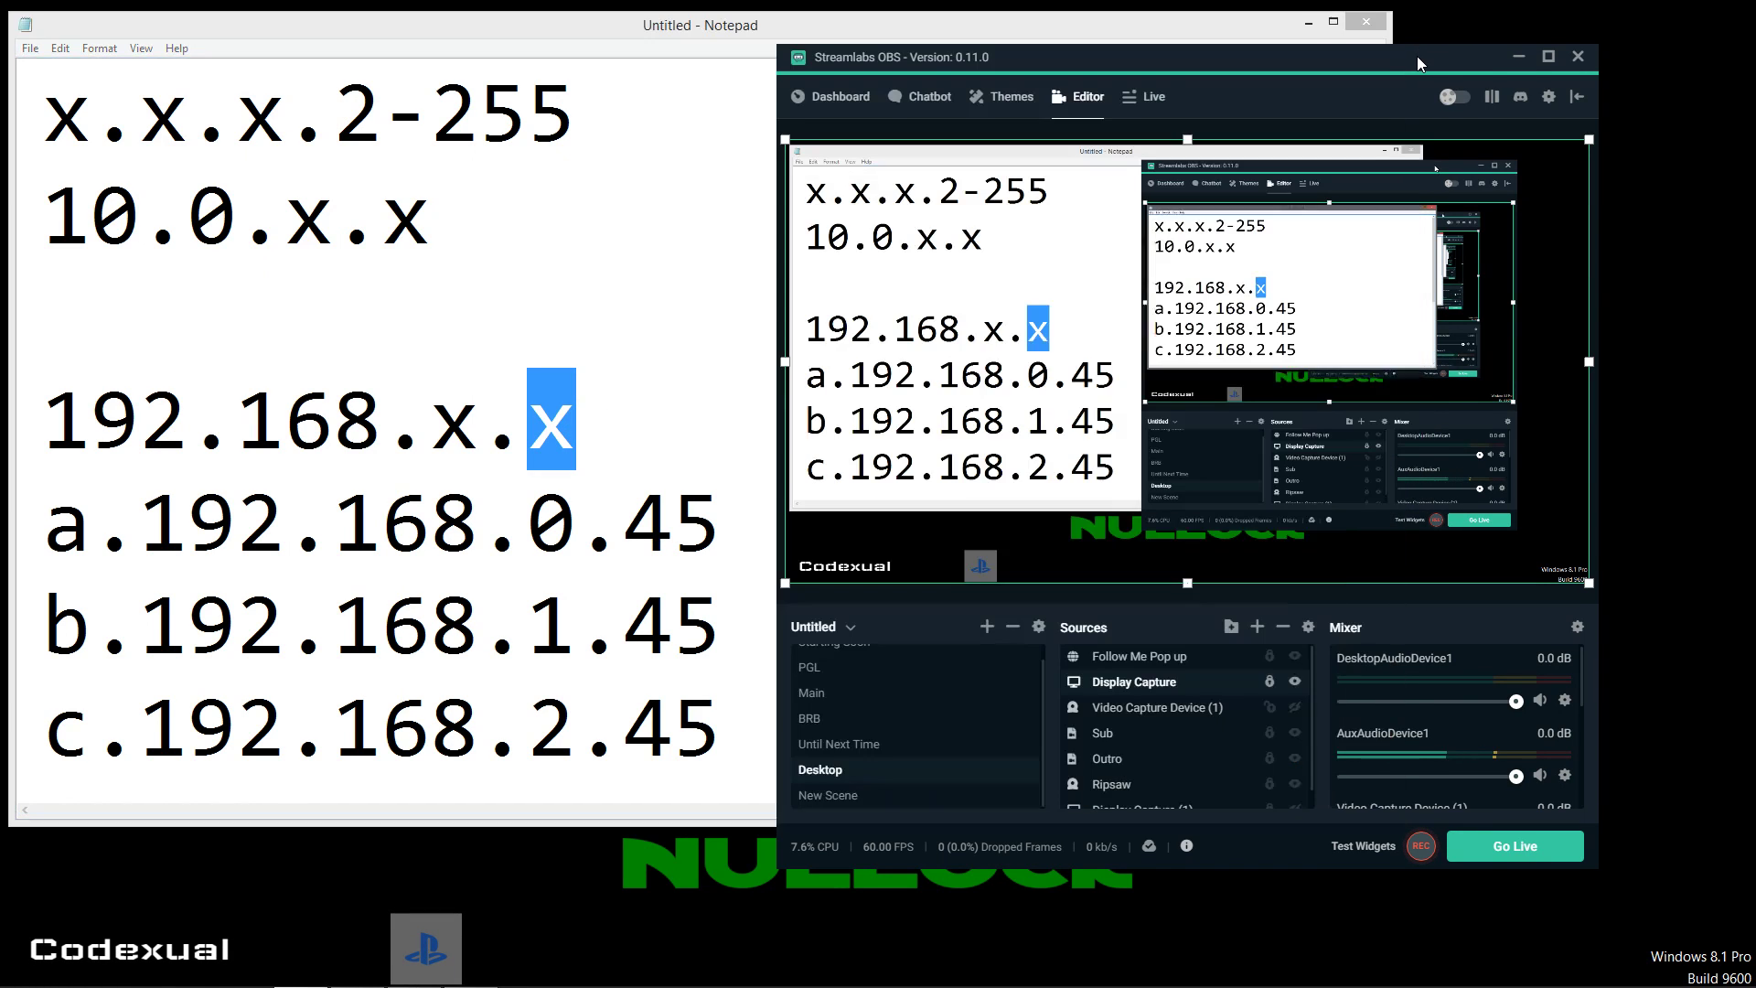
pyautogui.click(1294, 706)
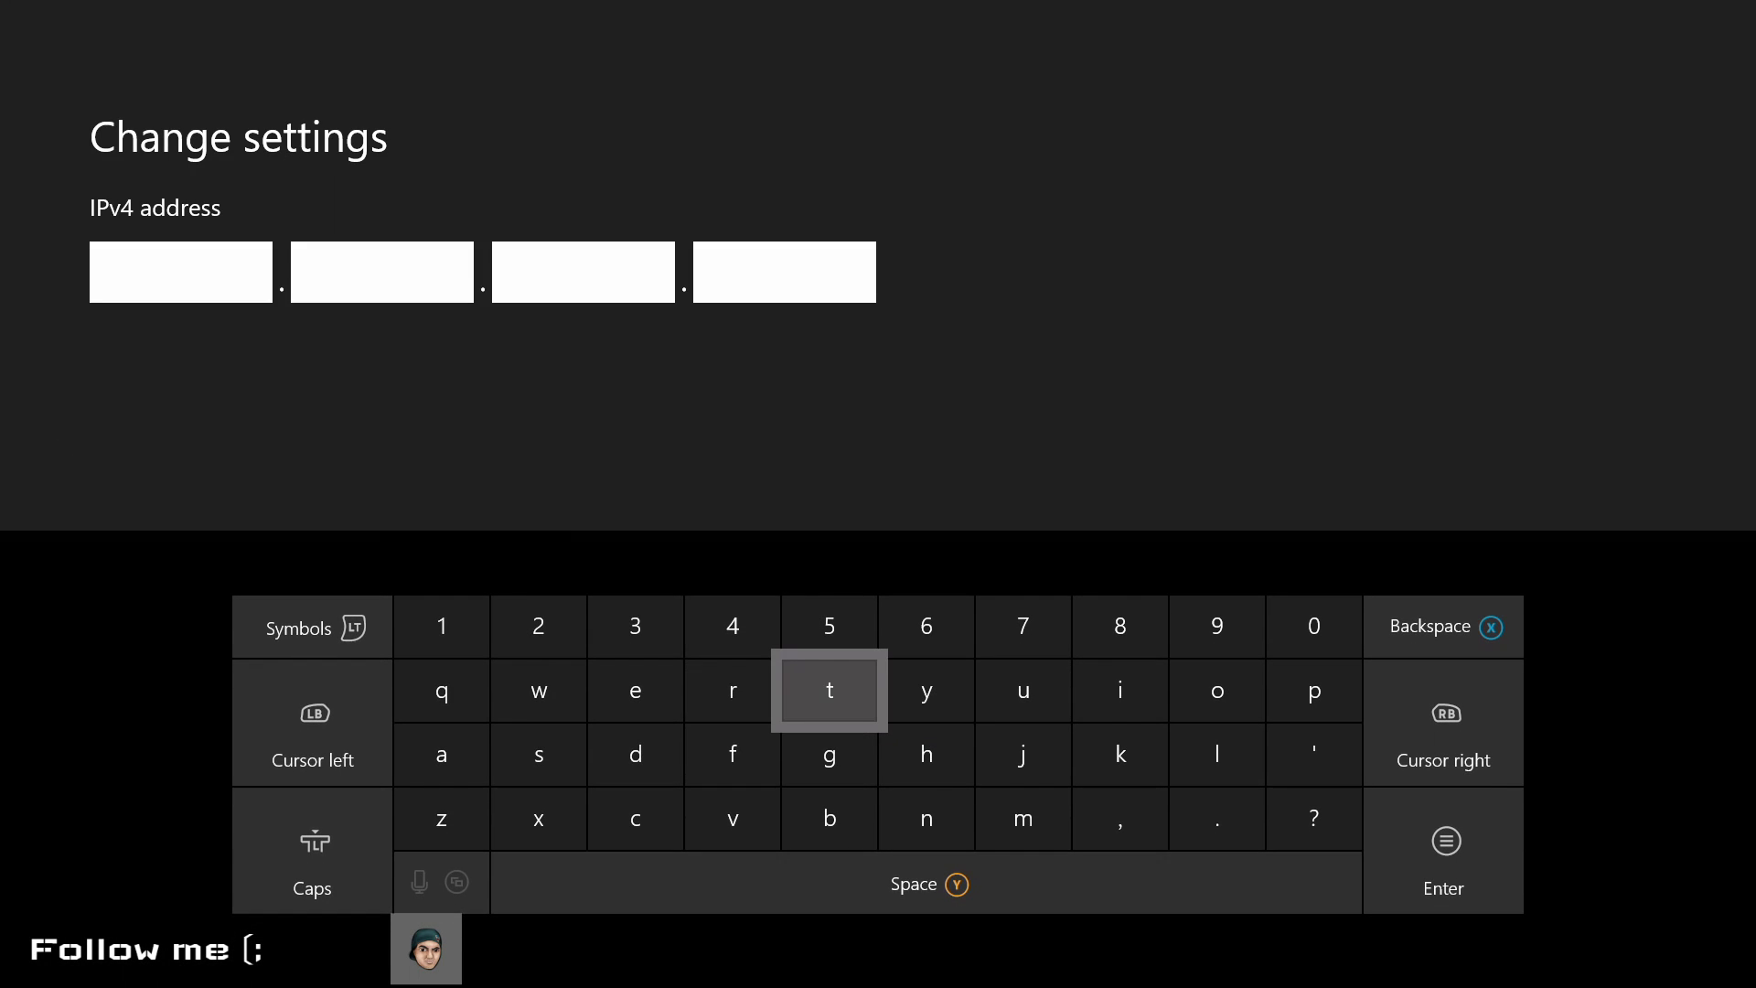
# Enter 10 as the first octet of the IPv4 address
pyautogui.press('Left')
pyautogui.press('Left')
pyautogui.press('Left')
pyautogui.press('Left')
pyautogui.press('Up')
pyautogui.press('Return')
pyautogui.press('Left')
pyautogui.press('Left')
pyautogui.press('Left')
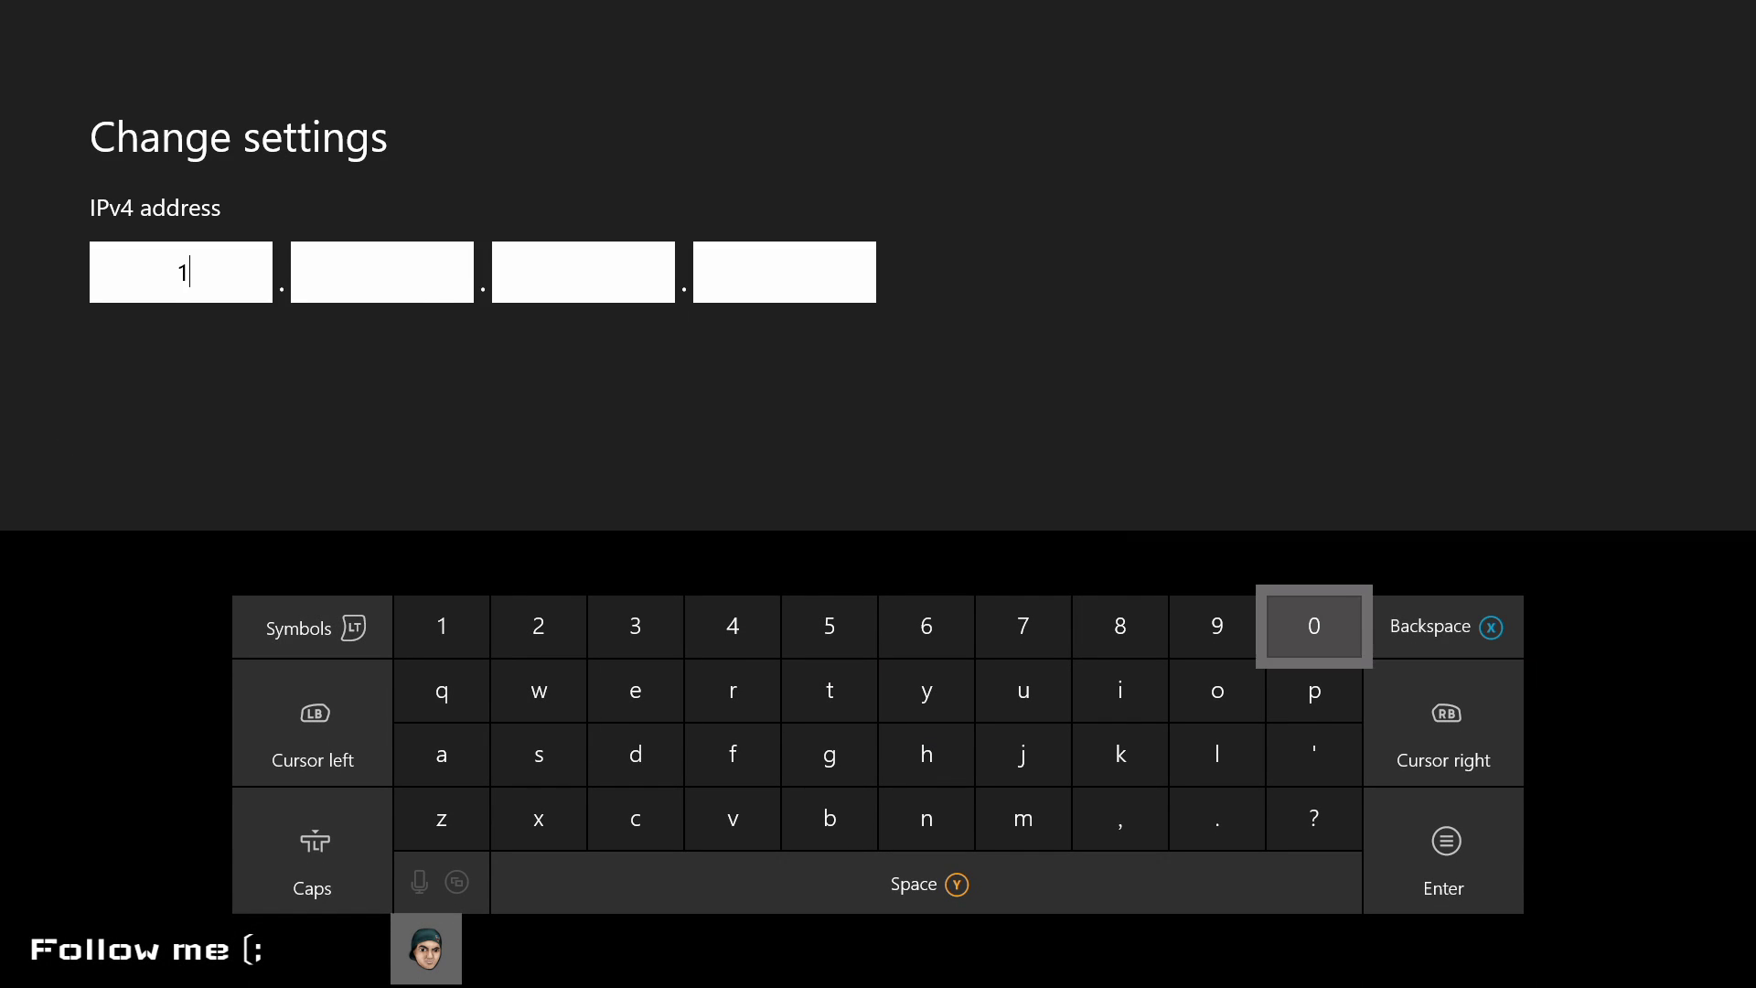
pyautogui.press('Return')
# Advance to the second octet of the IPv4 address and enter 0
pyautogui.press('Down')
pyautogui.press('Down')
pyautogui.press('Down')
pyautogui.press('Left')
pyautogui.press('Return')
pyautogui.press('Up')
pyautogui.press('Up')
pyautogui.press('Up')
pyautogui.press('Right')
pyautogui.press('Return')
# Advance to the third octet of the IPv4 address and enter 0
pyautogui.press('Down')
pyautogui.press('Down')
pyautogui.press('Down')
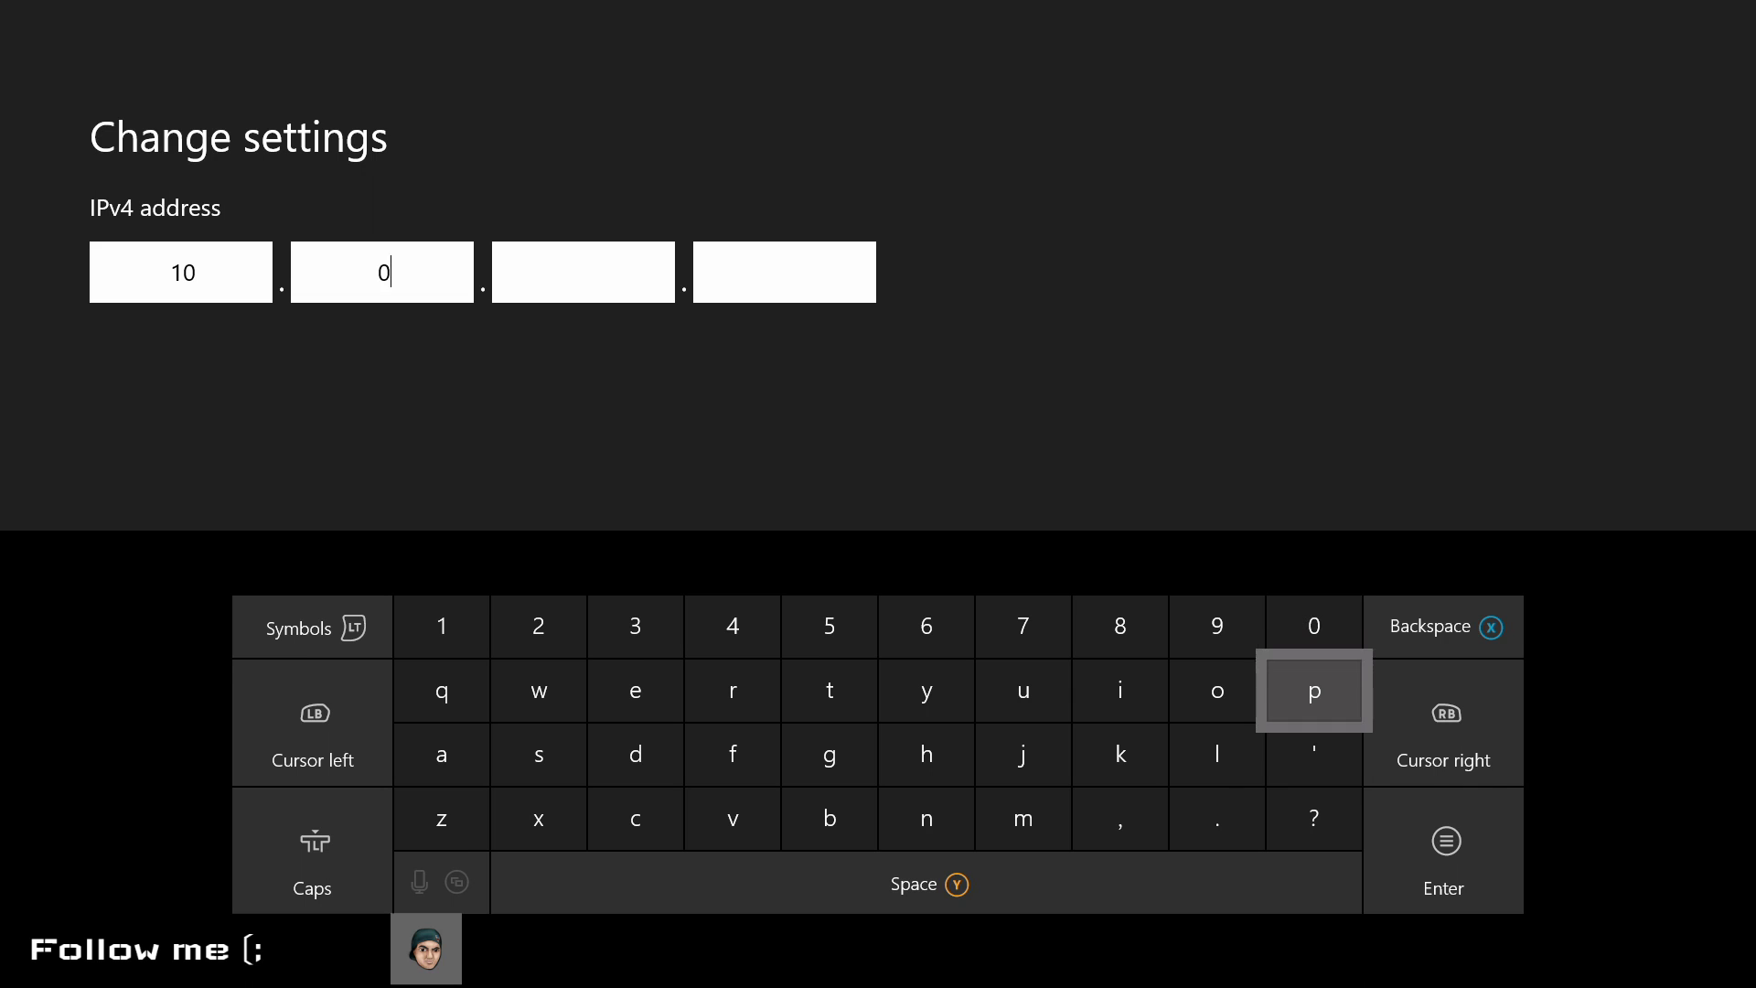
pyautogui.press('Left')
pyautogui.press('Left')
pyautogui.press('Up')
pyautogui.press('Up')
pyautogui.press('Up')
pyautogui.press('Right')
pyautogui.press('Down')
pyautogui.press('Down')
pyautogui.press('Down')
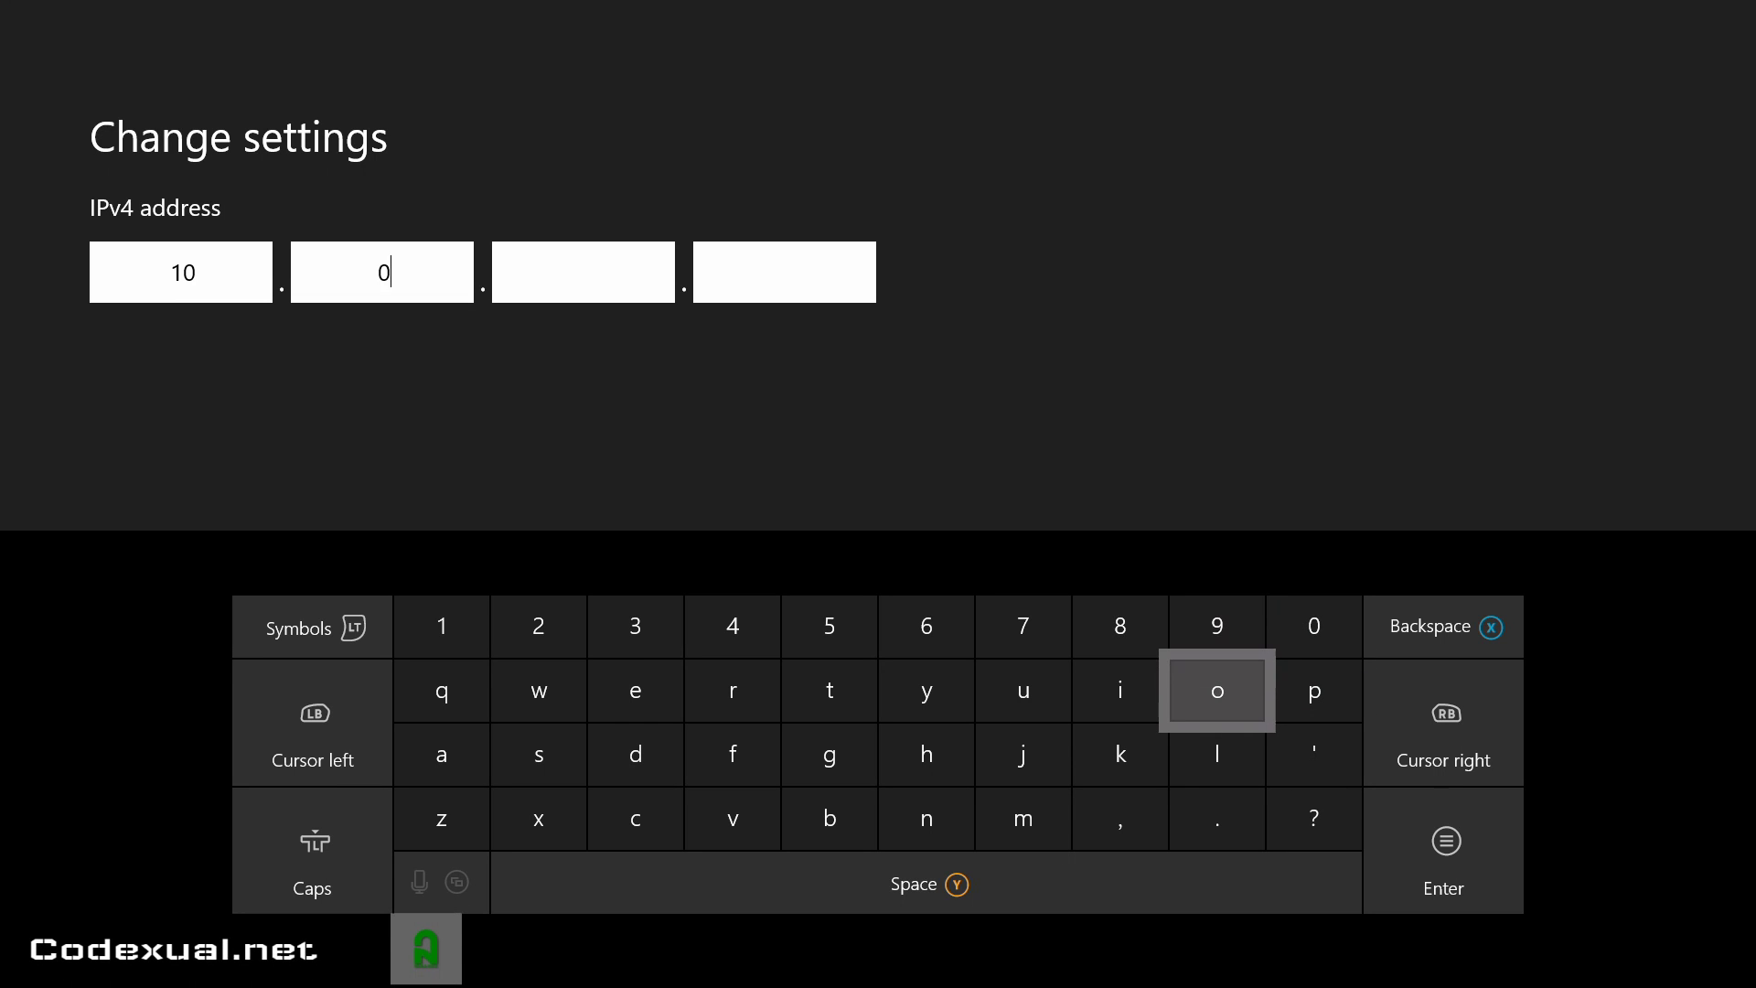
pyautogui.press('Up')
pyautogui.press('Up')
pyautogui.press('Right')
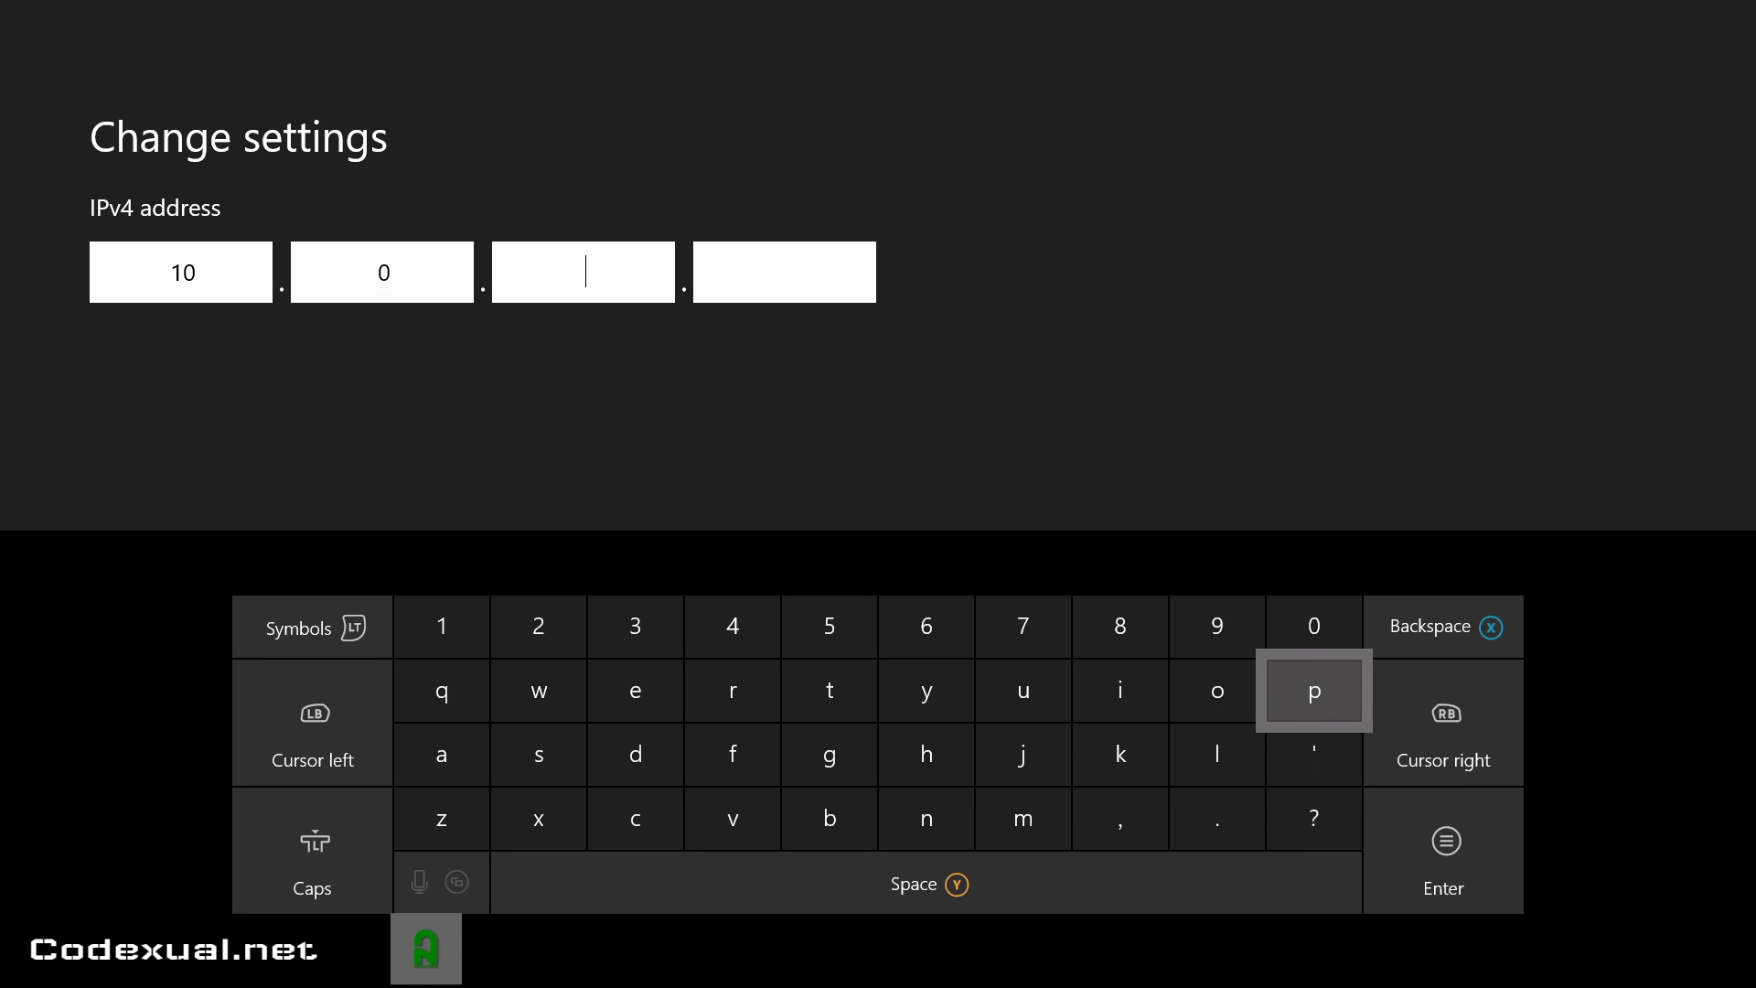
pyautogui.press('Up')
pyautogui.press('Return')
# Advance to the fourth octet of the IPv4 address by entering a period
pyautogui.press('Left')
pyautogui.press('Left')
pyautogui.press('Left')
pyautogui.press('Left')
pyautogui.press('Left')
pyautogui.press('Left')
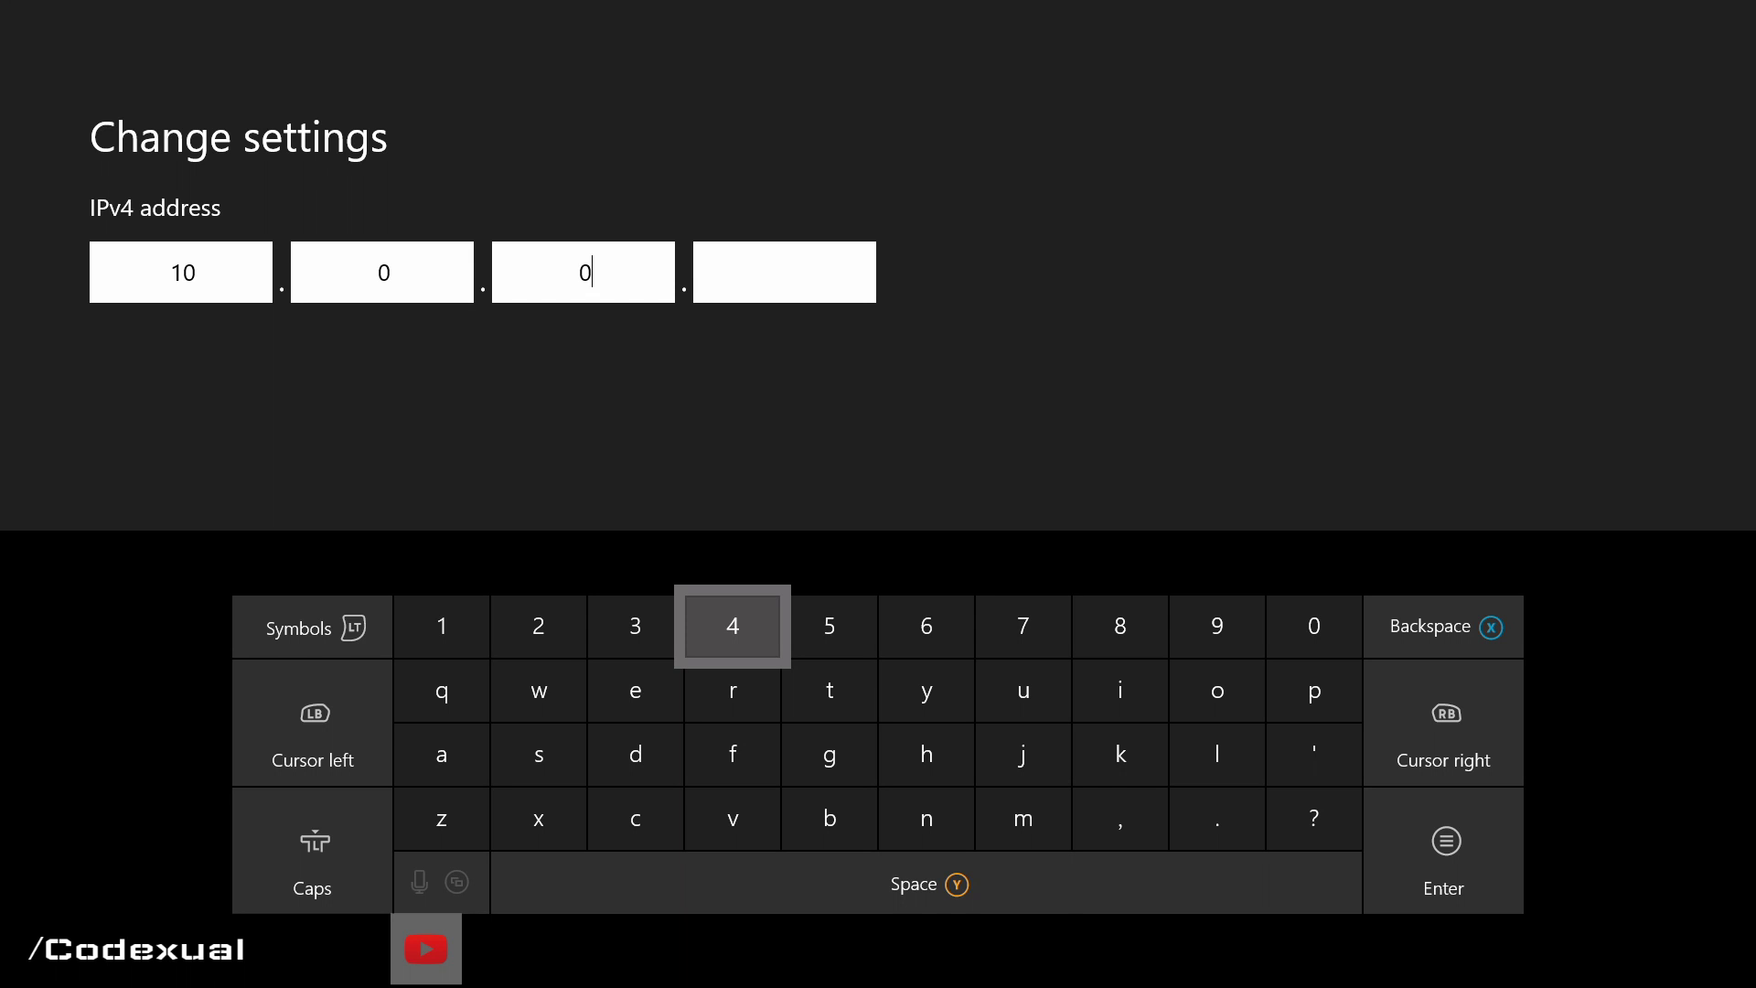
pyautogui.press('Down')
pyautogui.press('Down')
pyautogui.press('Right')
pyautogui.press('Right')
pyautogui.press('Right')
pyautogui.press('Right')
pyautogui.press('Down')
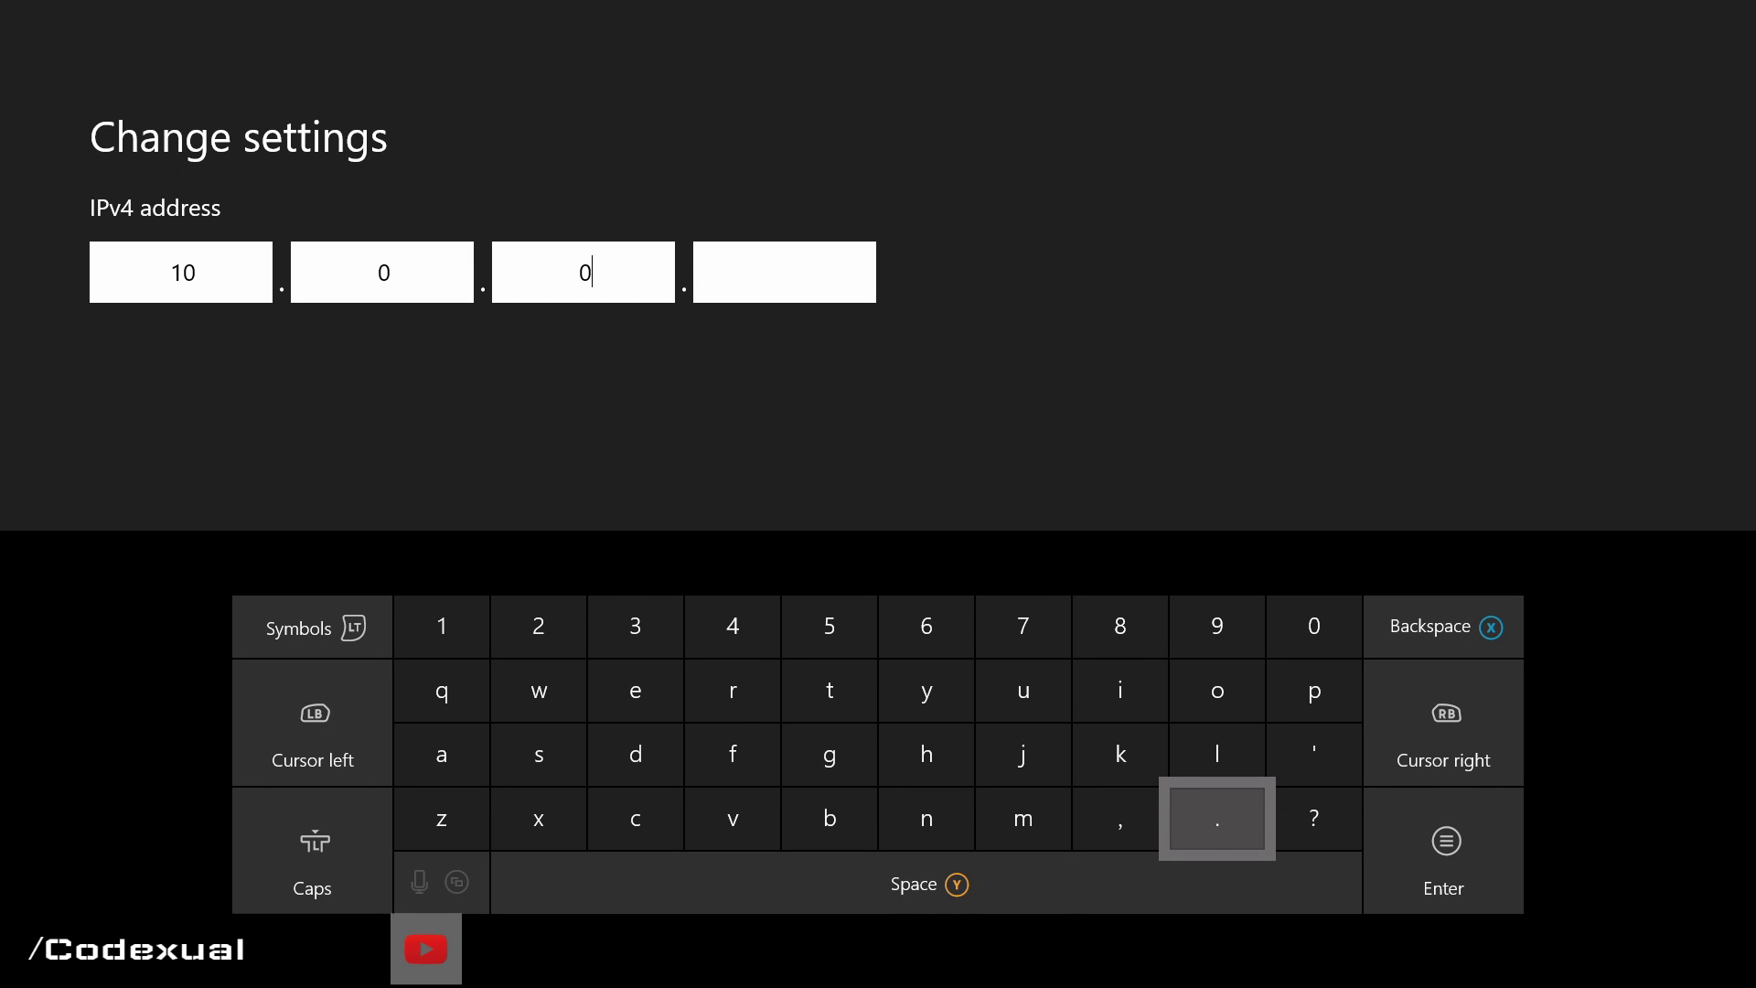
pyautogui.write('.')
# Enter 110 as the last octet and confirm the IPv4 address 10.0.0.110
pyautogui.press('Up')
pyautogui.press('Up')
pyautogui.press('Up')
pyautogui.press('Left')
pyautogui.press('Left')
pyautogui.press('Left')
pyautogui.press('Left')
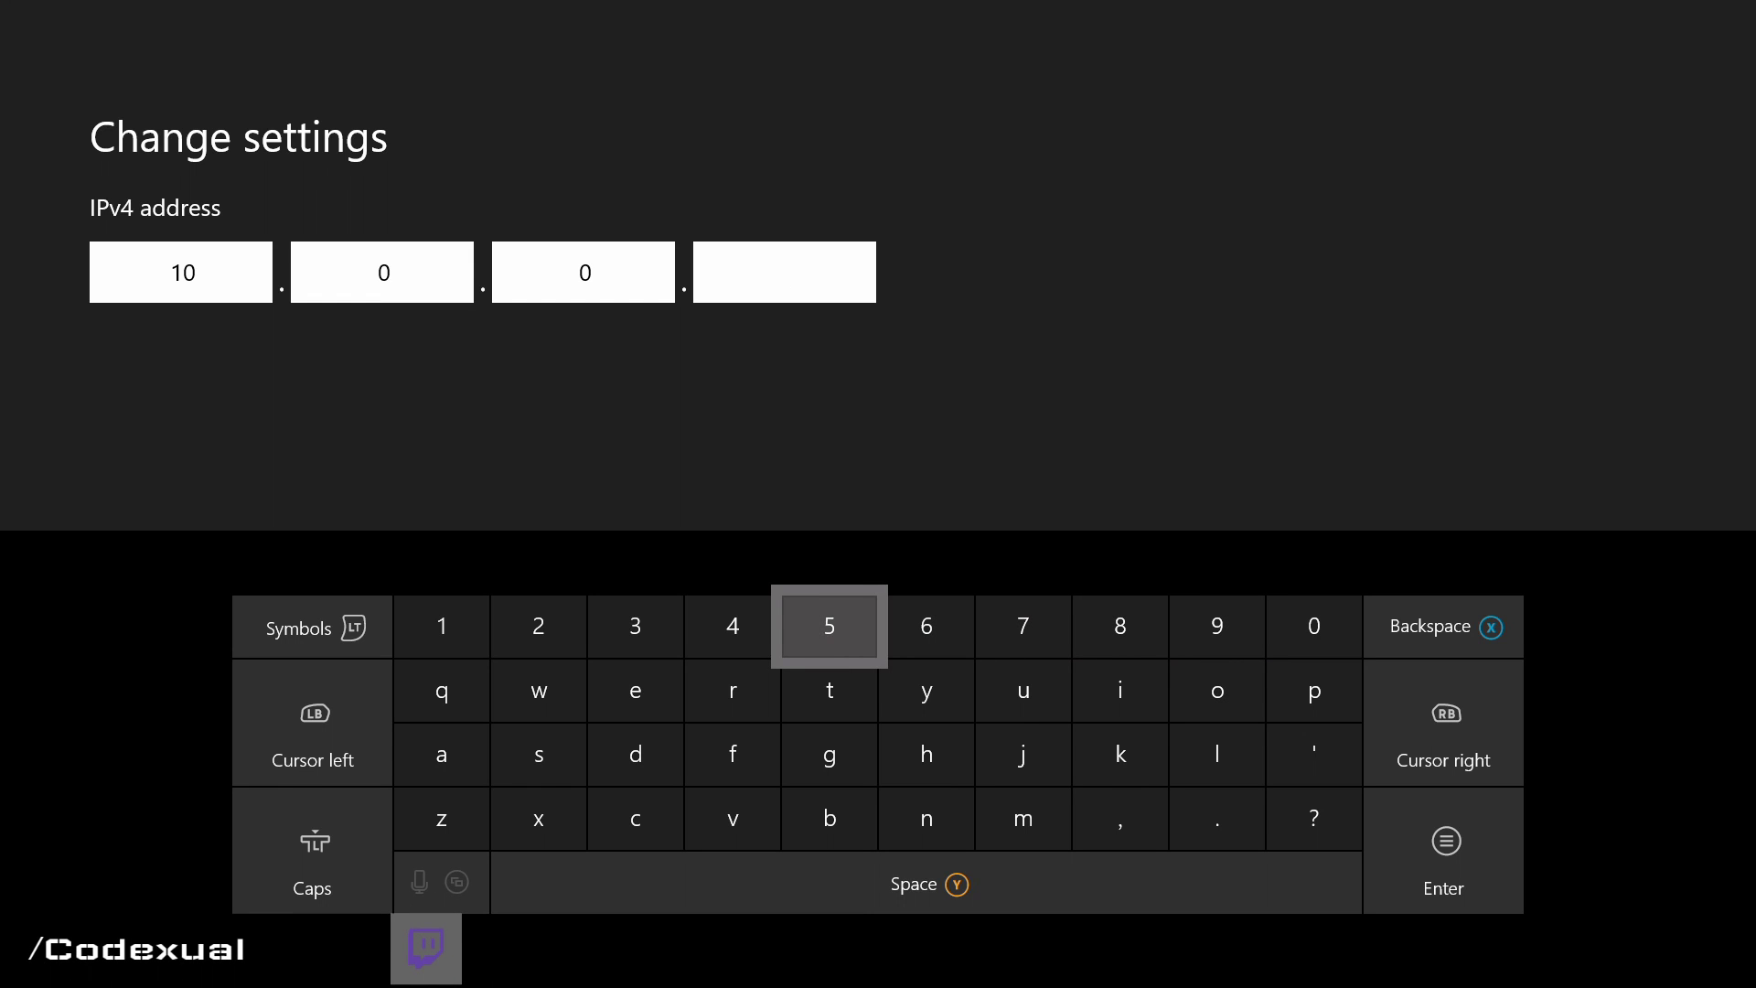
pyautogui.press('Left')
pyautogui.press('Left')
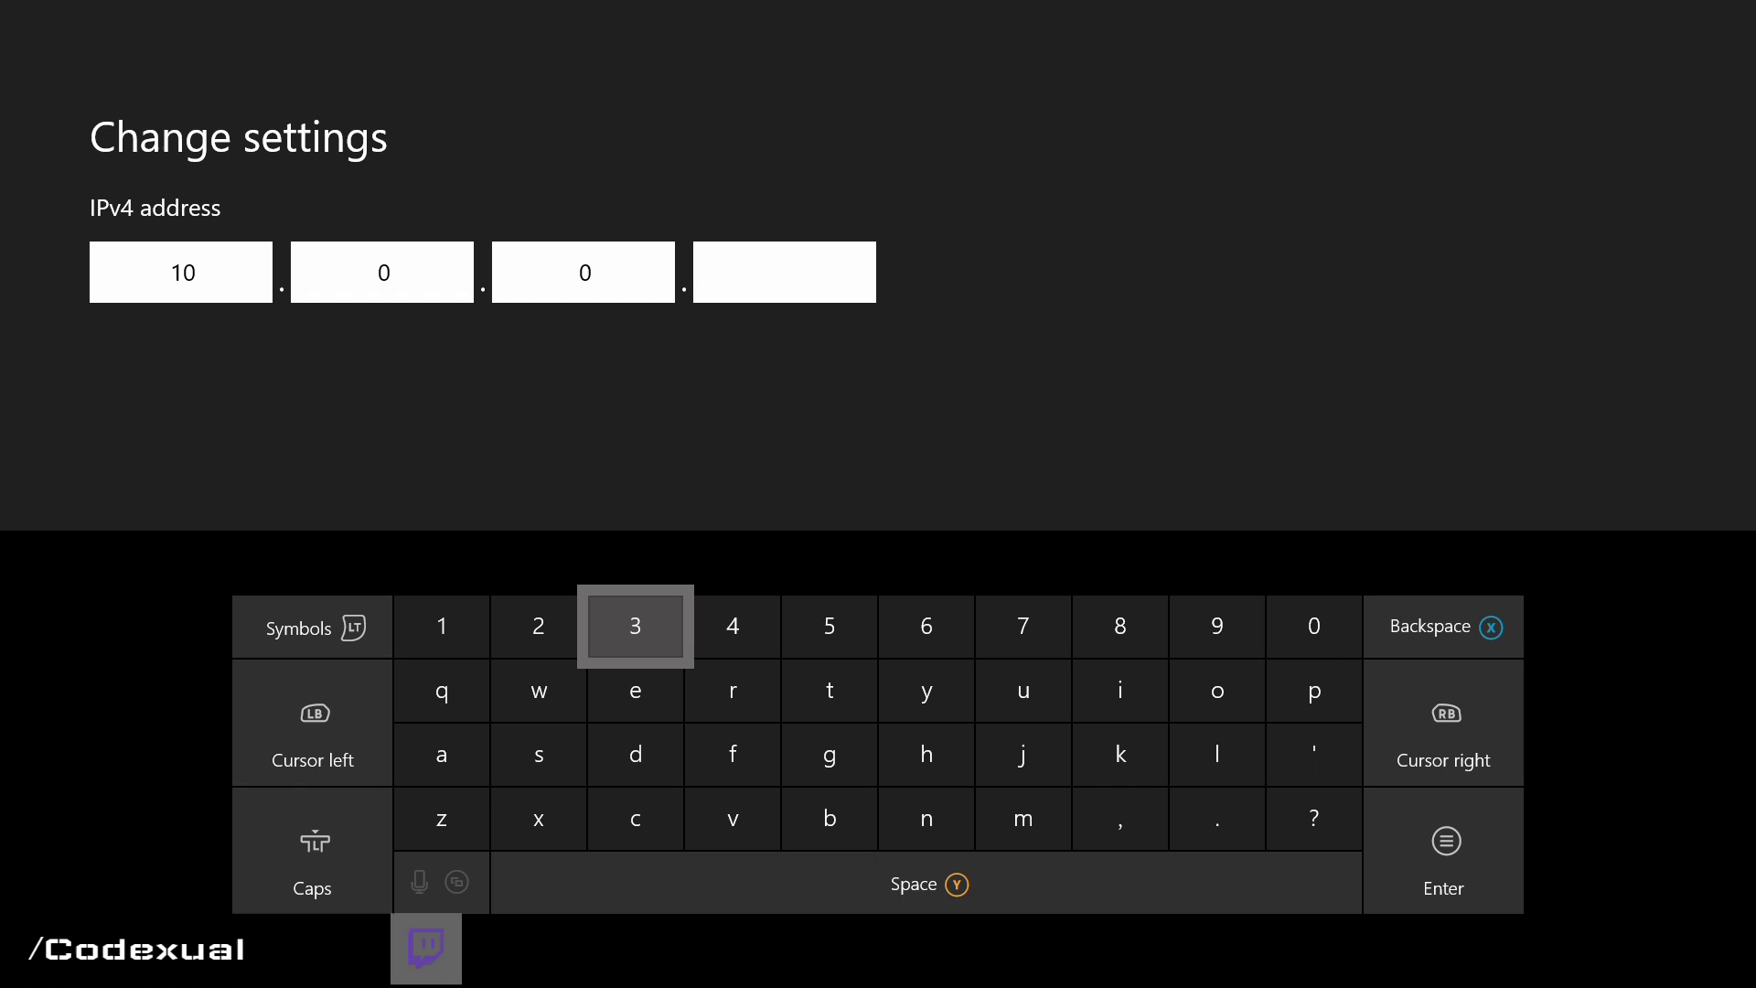
pyautogui.press('Left')
pyautogui.press('Right')
pyautogui.press('Right')
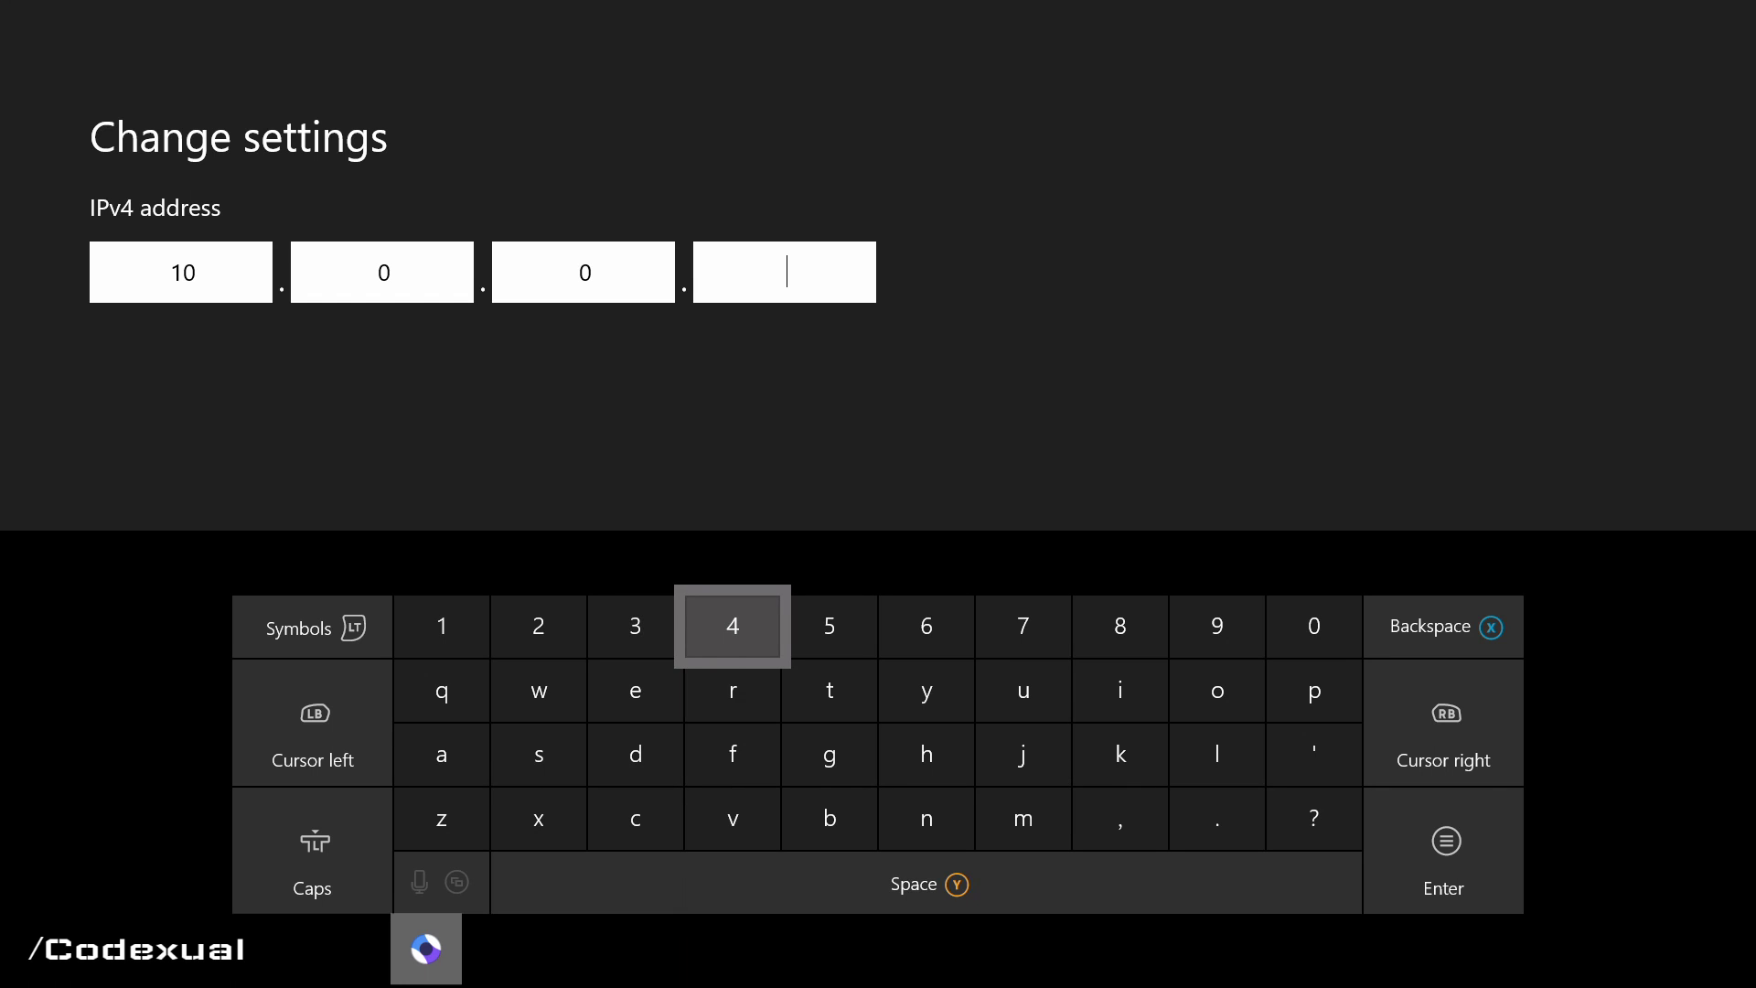
pyautogui.press('Right')
pyautogui.press('Left')
pyautogui.press('Left')
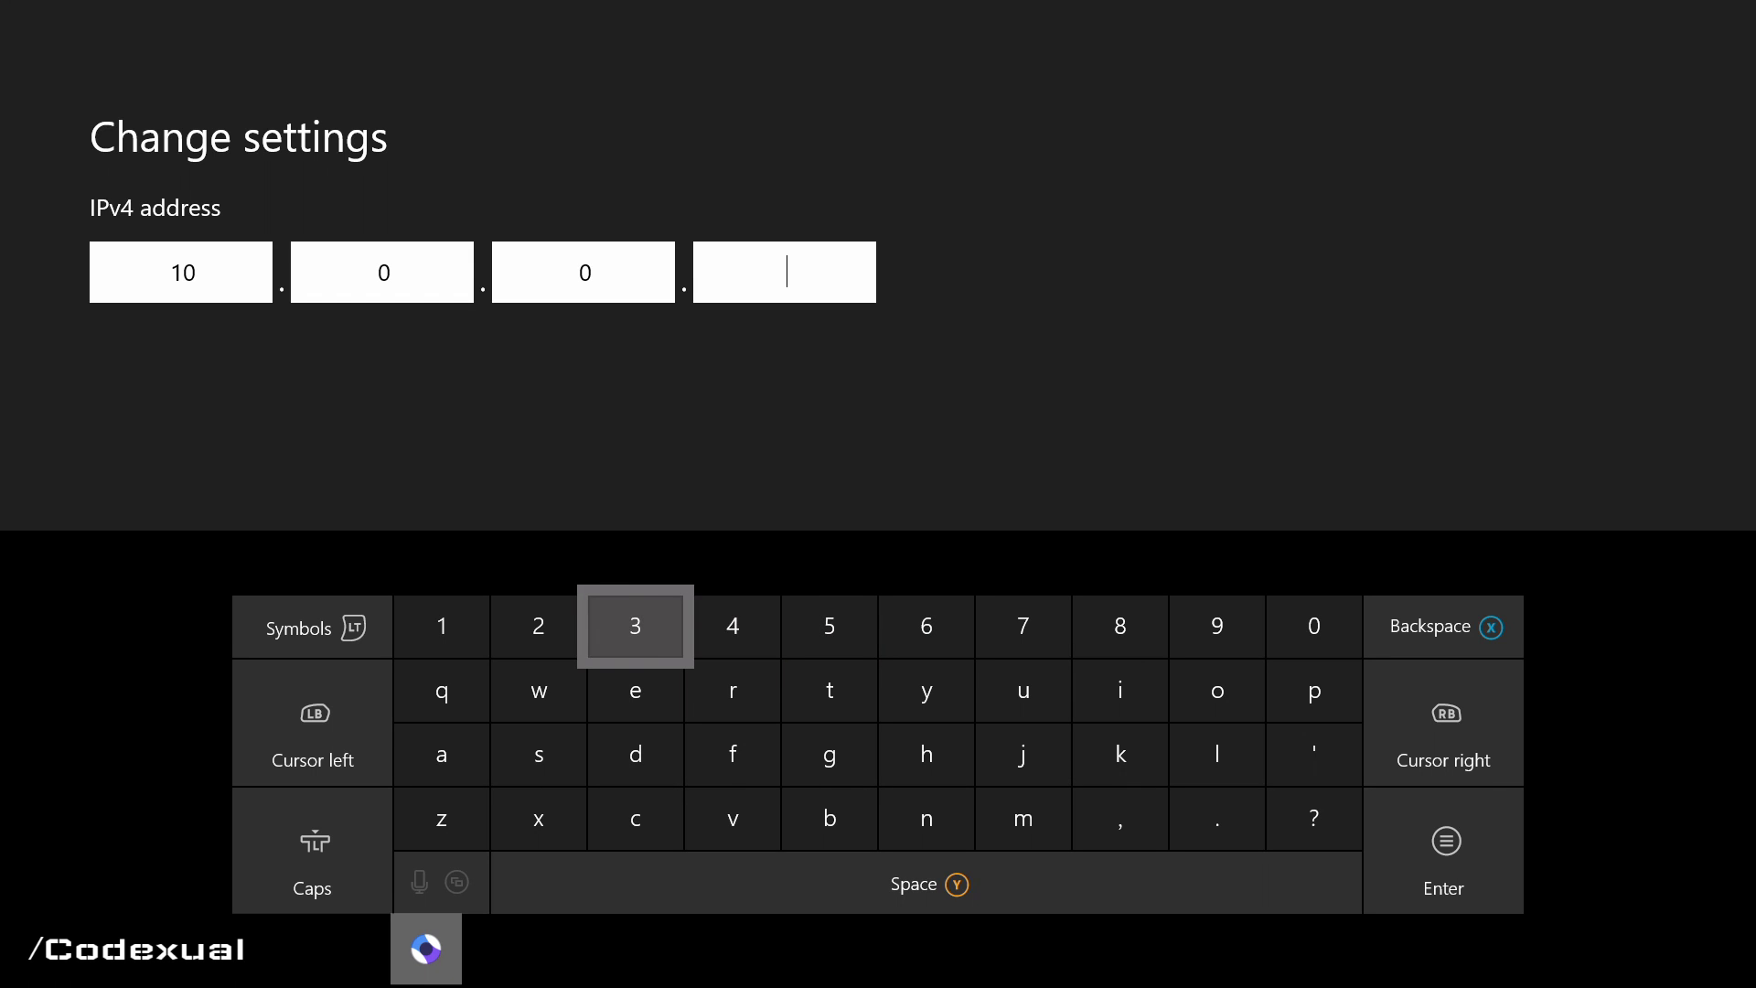
pyautogui.press('Left')
pyautogui.press('Left')
pyautogui.write('11')
pyautogui.press('Right')
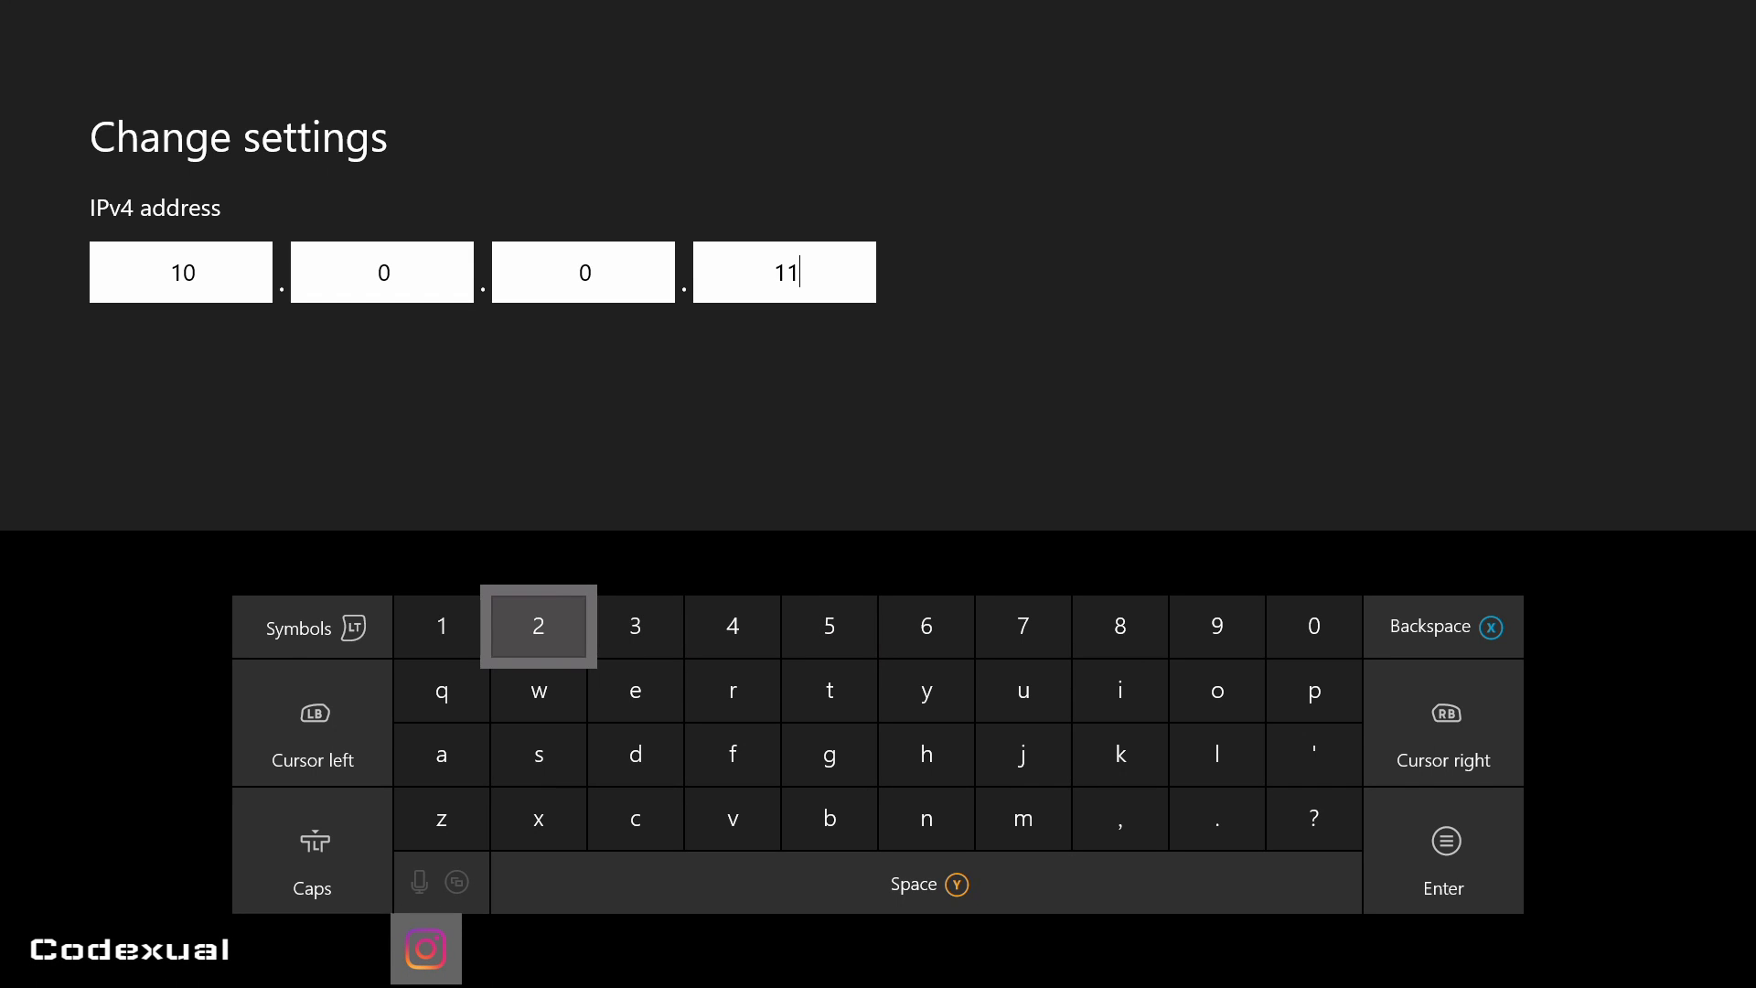
pyautogui.press('Right')
pyautogui.press('Right')
pyautogui.press('Right')
pyautogui.press('Right')
pyautogui.press('Right')
pyautogui.press('Right')
pyautogui.press('Right')
pyautogui.press('Right')
pyautogui.write('0')
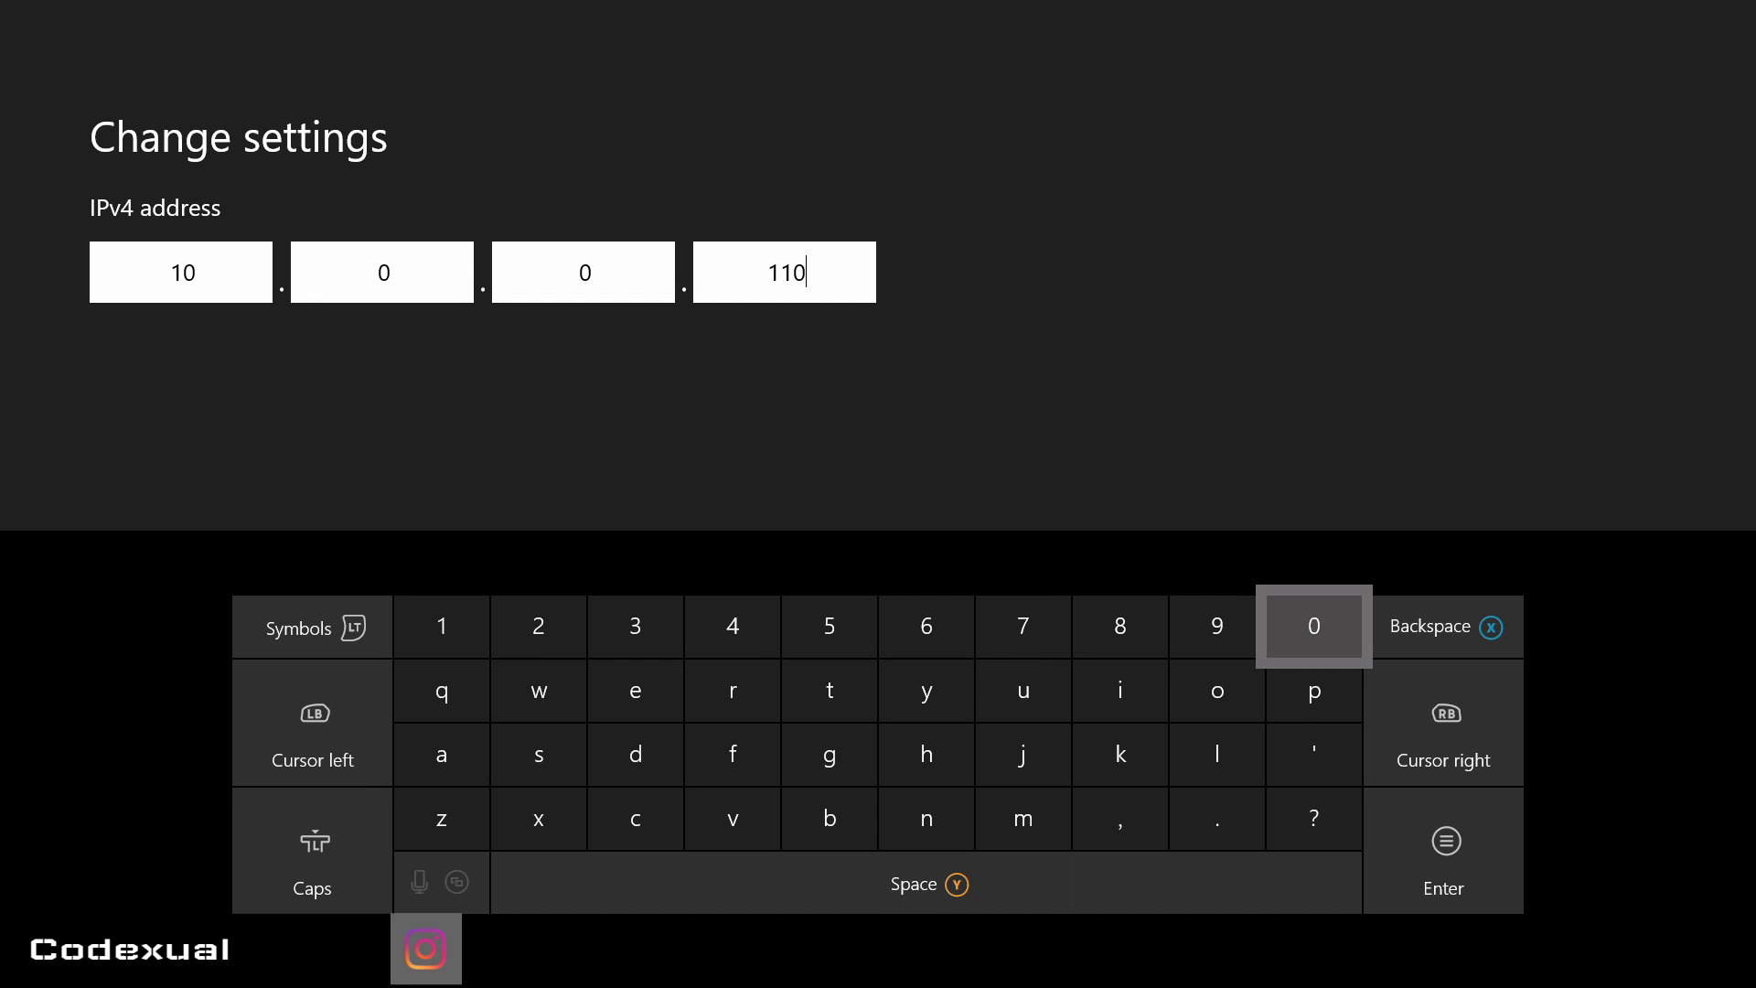
pyautogui.press('Return')
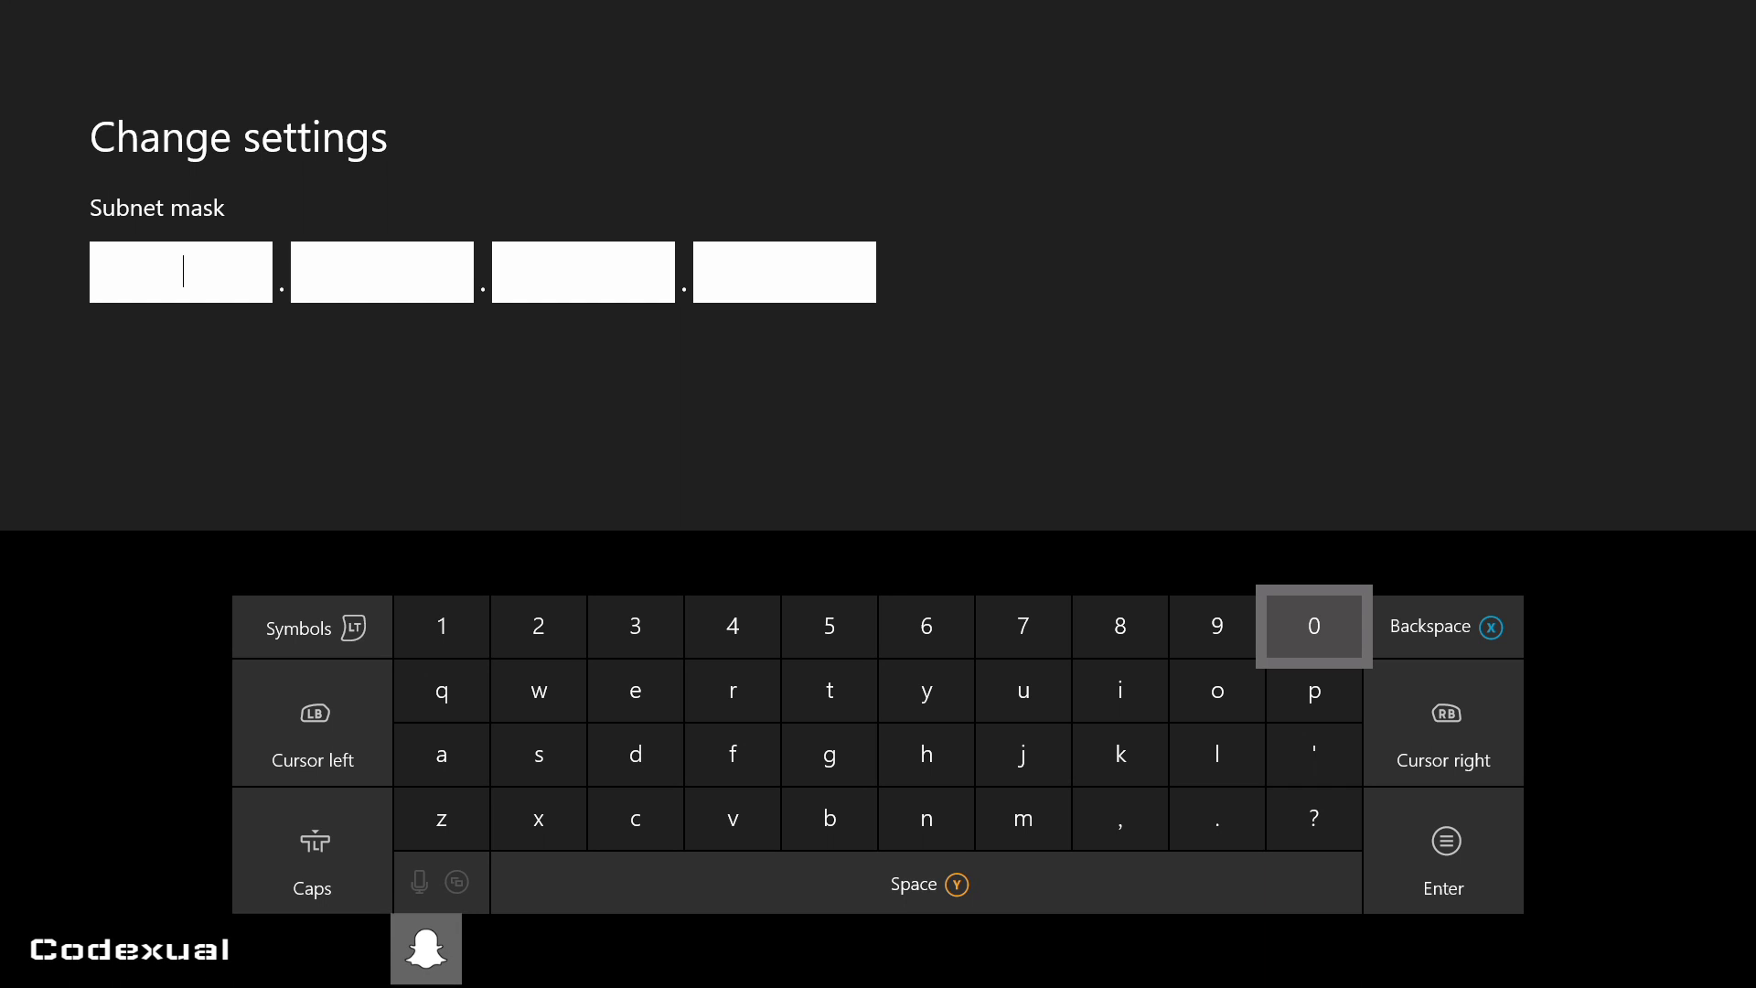
# Enter 255 as the first octet of the subnet mask
pyautogui.press('Right')
pyautogui.press('Right')
pyautogui.press('Right')
pyautogui.press('Right')
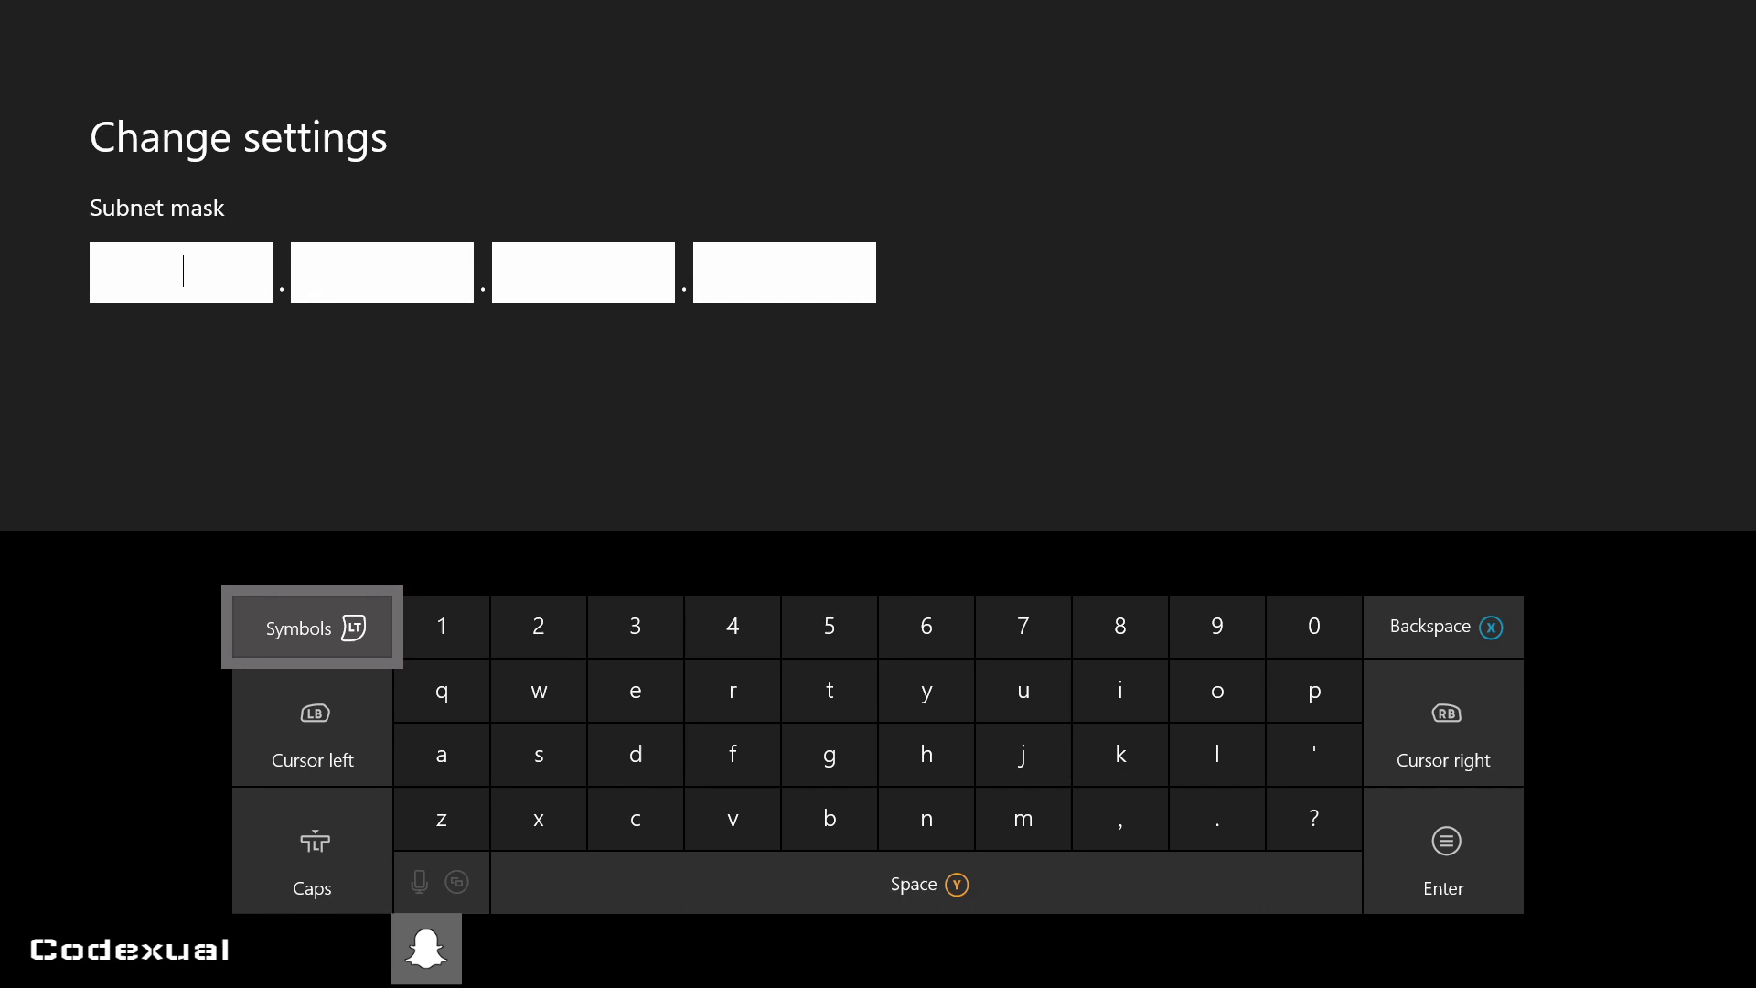
pyautogui.write('2')
pyautogui.press('Right')
pyautogui.press('Right')
pyautogui.press('Right')
pyautogui.write('55')
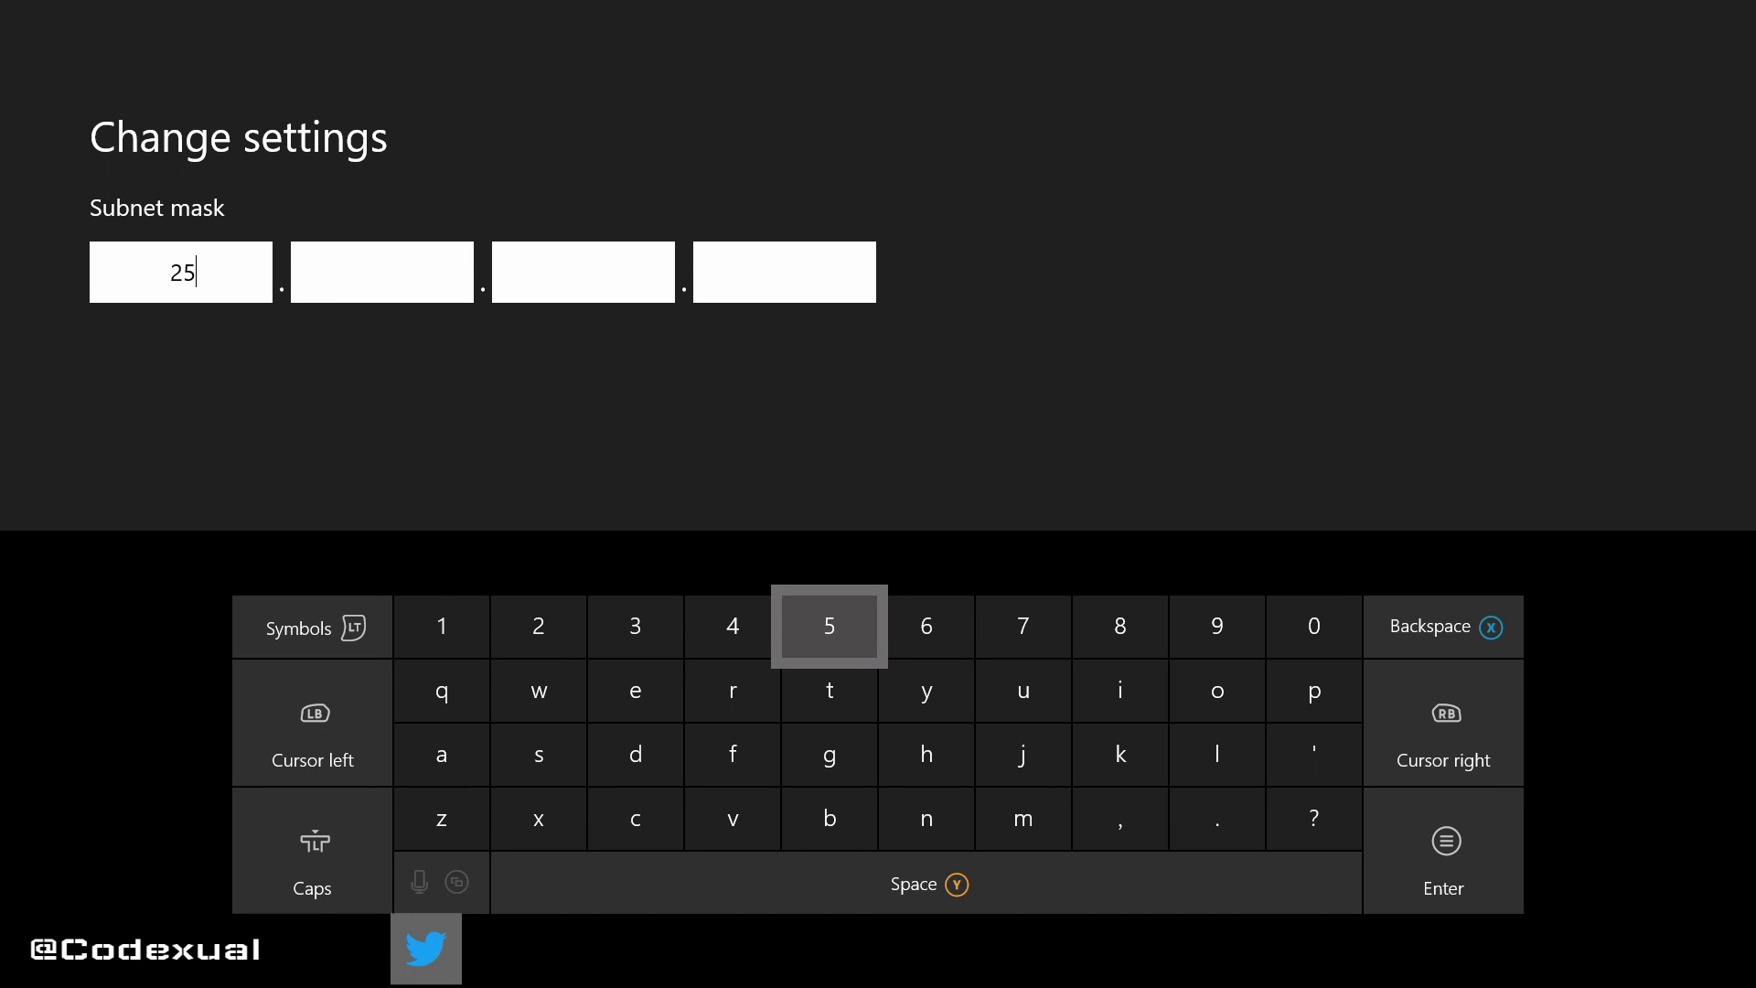
# Advance to the second octet of the subnet mask by entering a period
pyautogui.press('Down')
pyautogui.press('Down')
pyautogui.press('Right')
pyautogui.press('Right')
pyautogui.press('Right')
pyautogui.press('Right')
pyautogui.press('Down')
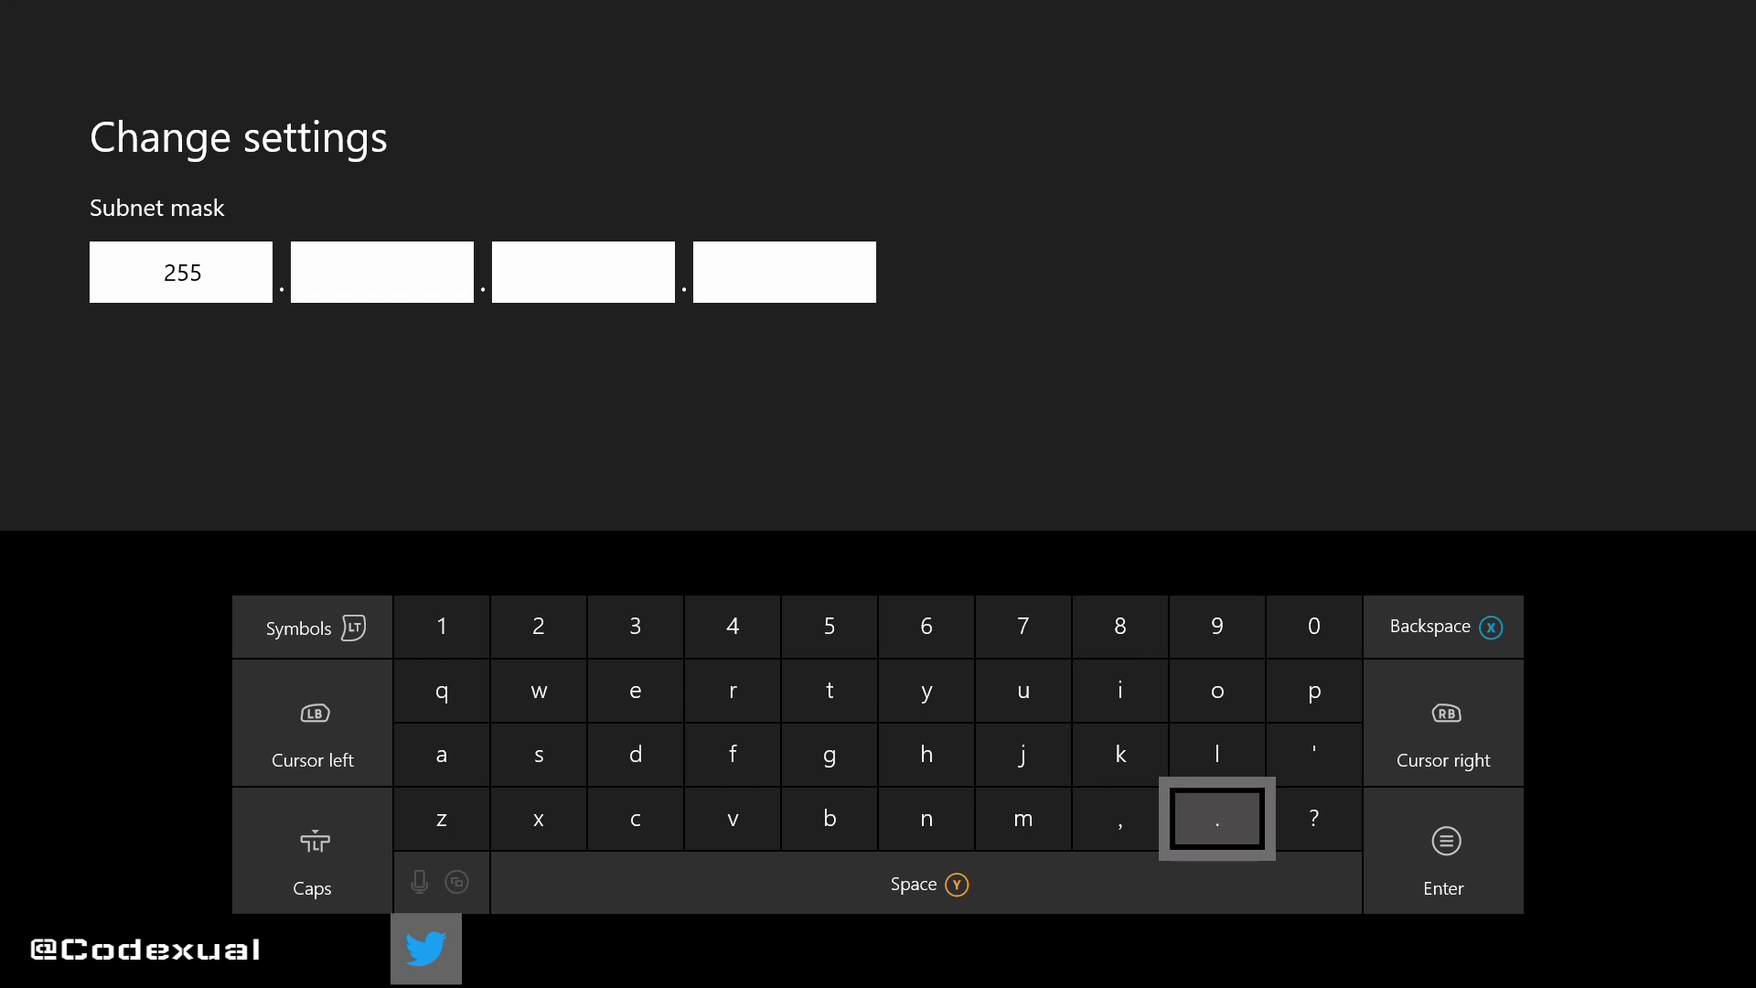
pyautogui.write('.')
# Enter 255 as the second octet of the subnet mask
pyautogui.press('Up')
pyautogui.press('Up')
pyautogui.press('Right')
pyautogui.press('Right')
pyautogui.press('Right')
pyautogui.press('Right')
pyautogui.press('Right')
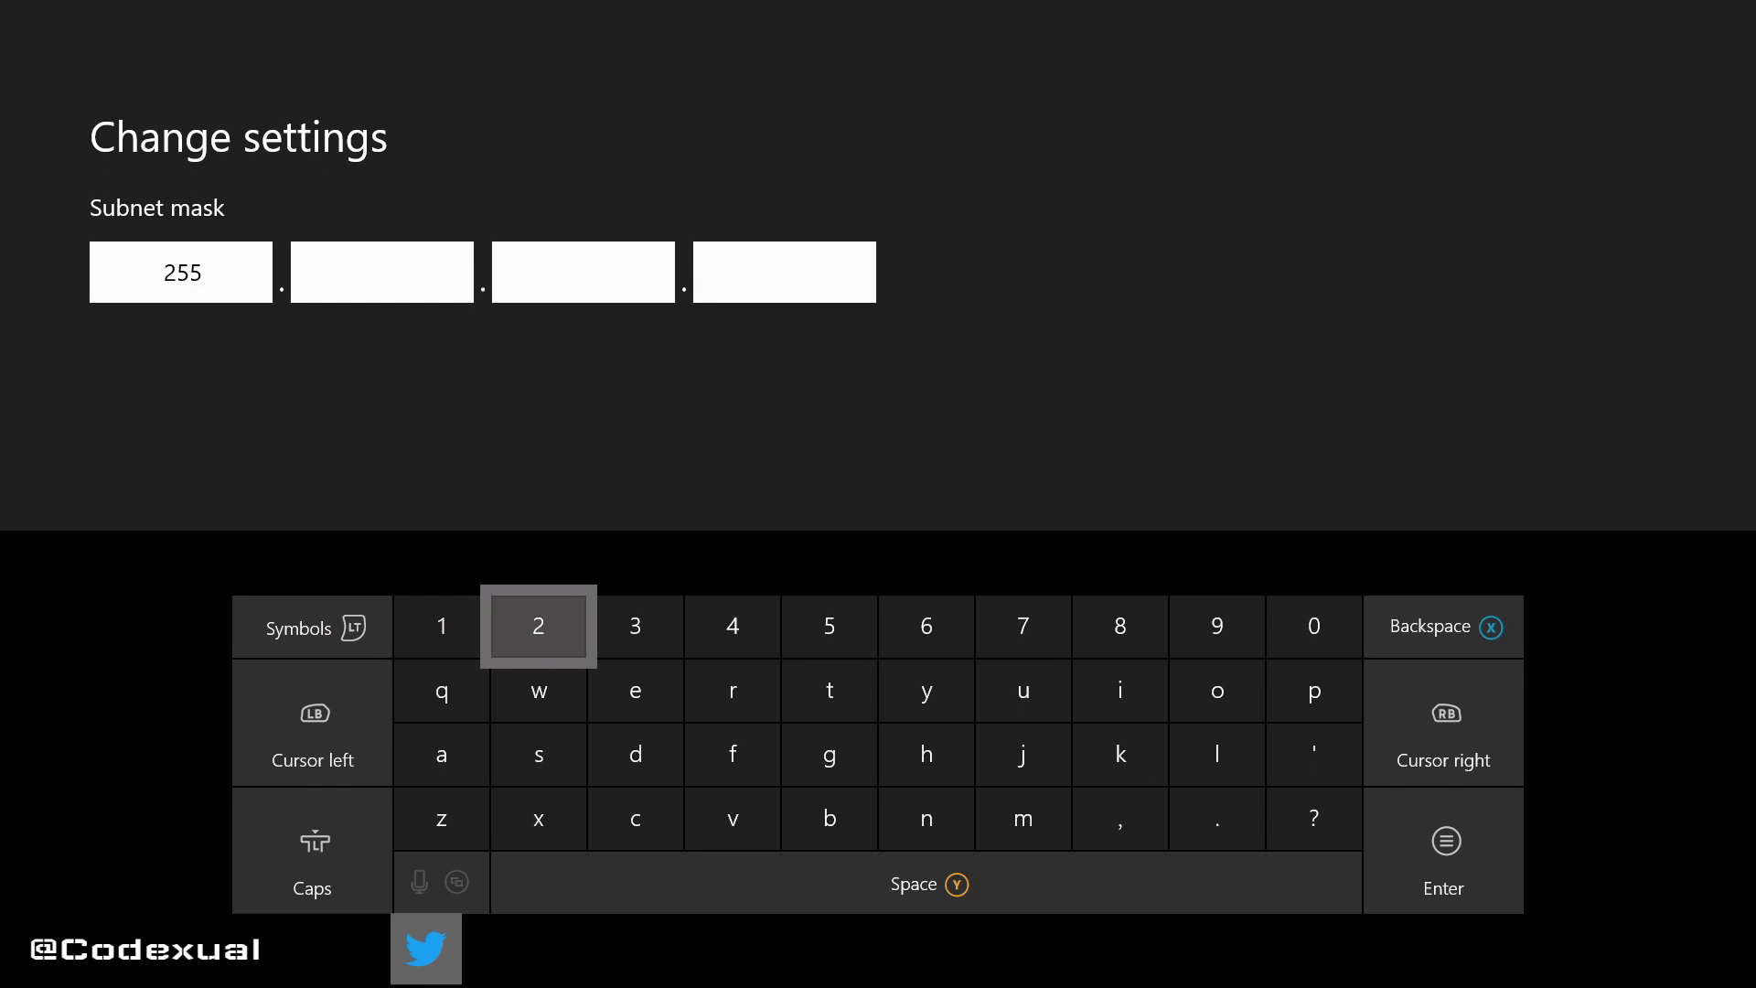
pyautogui.write('2')
pyautogui.press('Right')
pyautogui.press('Right')
pyautogui.press('Right')
pyautogui.write('55')
# Advance to the third octet of the subnet mask by entering a period
pyautogui.press('Down')
pyautogui.press('Down')
pyautogui.press('Down')
pyautogui.press('Right')
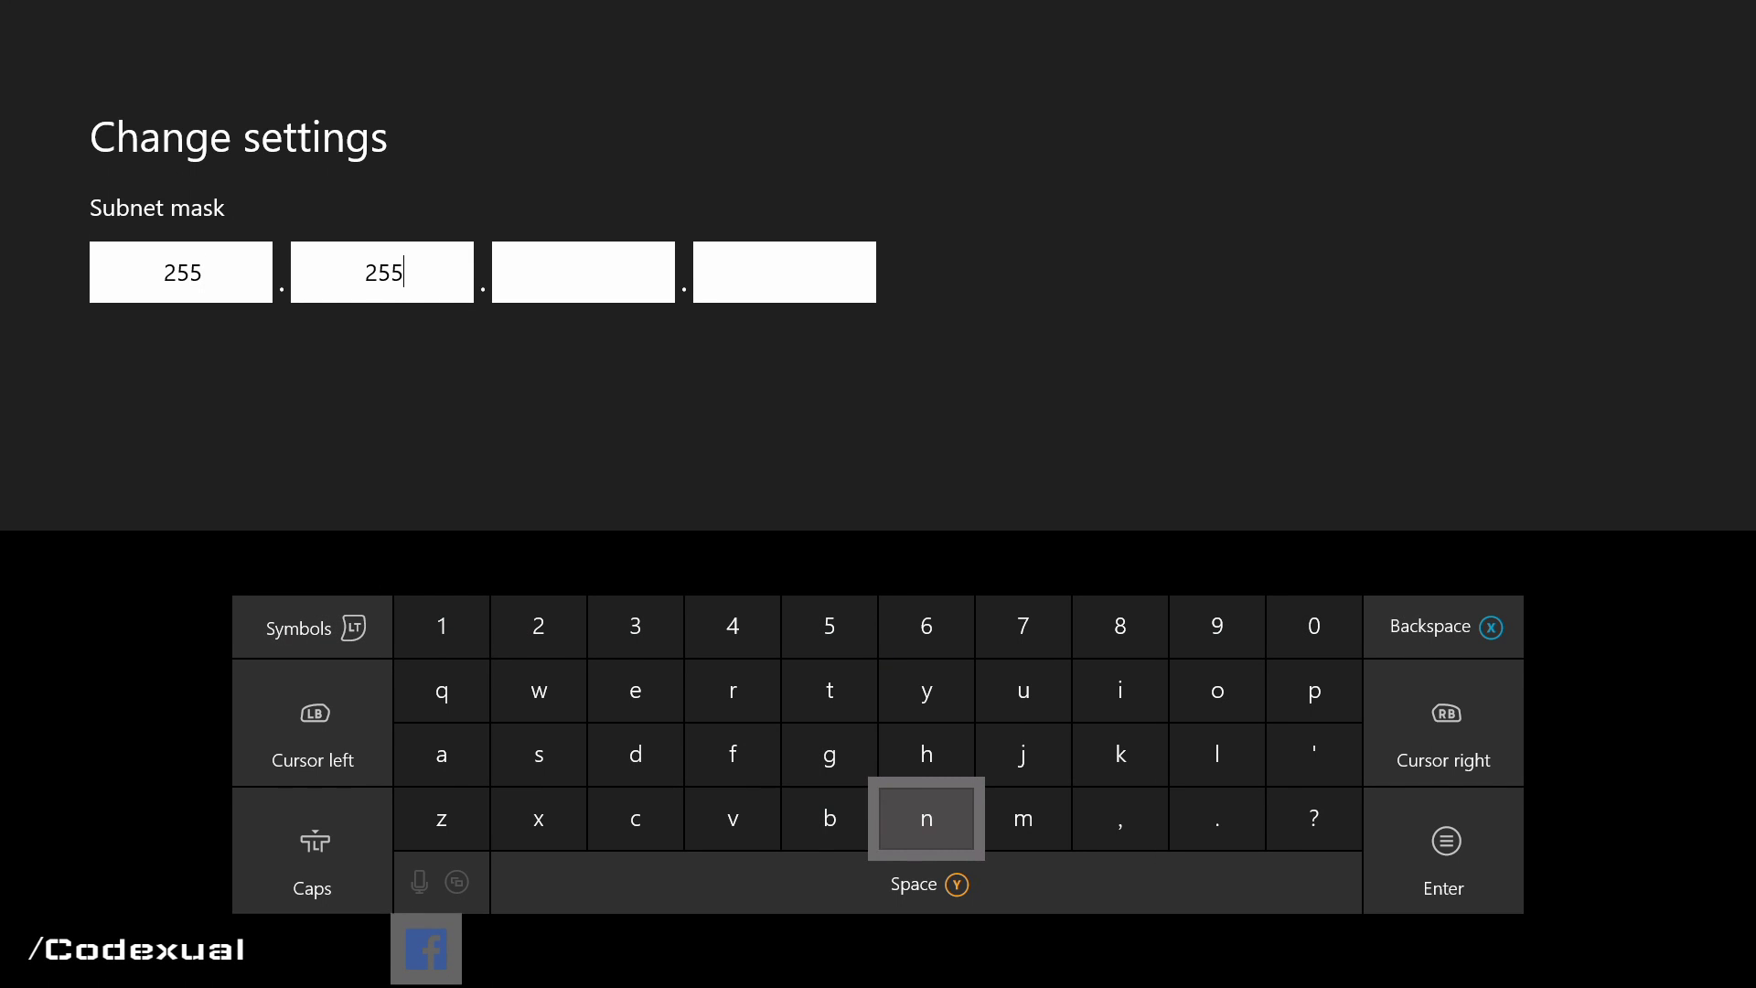
pyautogui.press('Right')
pyautogui.press('Right')
pyautogui.press('Right')
pyautogui.write('.')
# Enter 255 as the third octet of the subnet mask
pyautogui.press('Up')
pyautogui.press('Up')
pyautogui.press('Right')
pyautogui.press('Right')
pyautogui.press('Right')
pyautogui.press('Right')
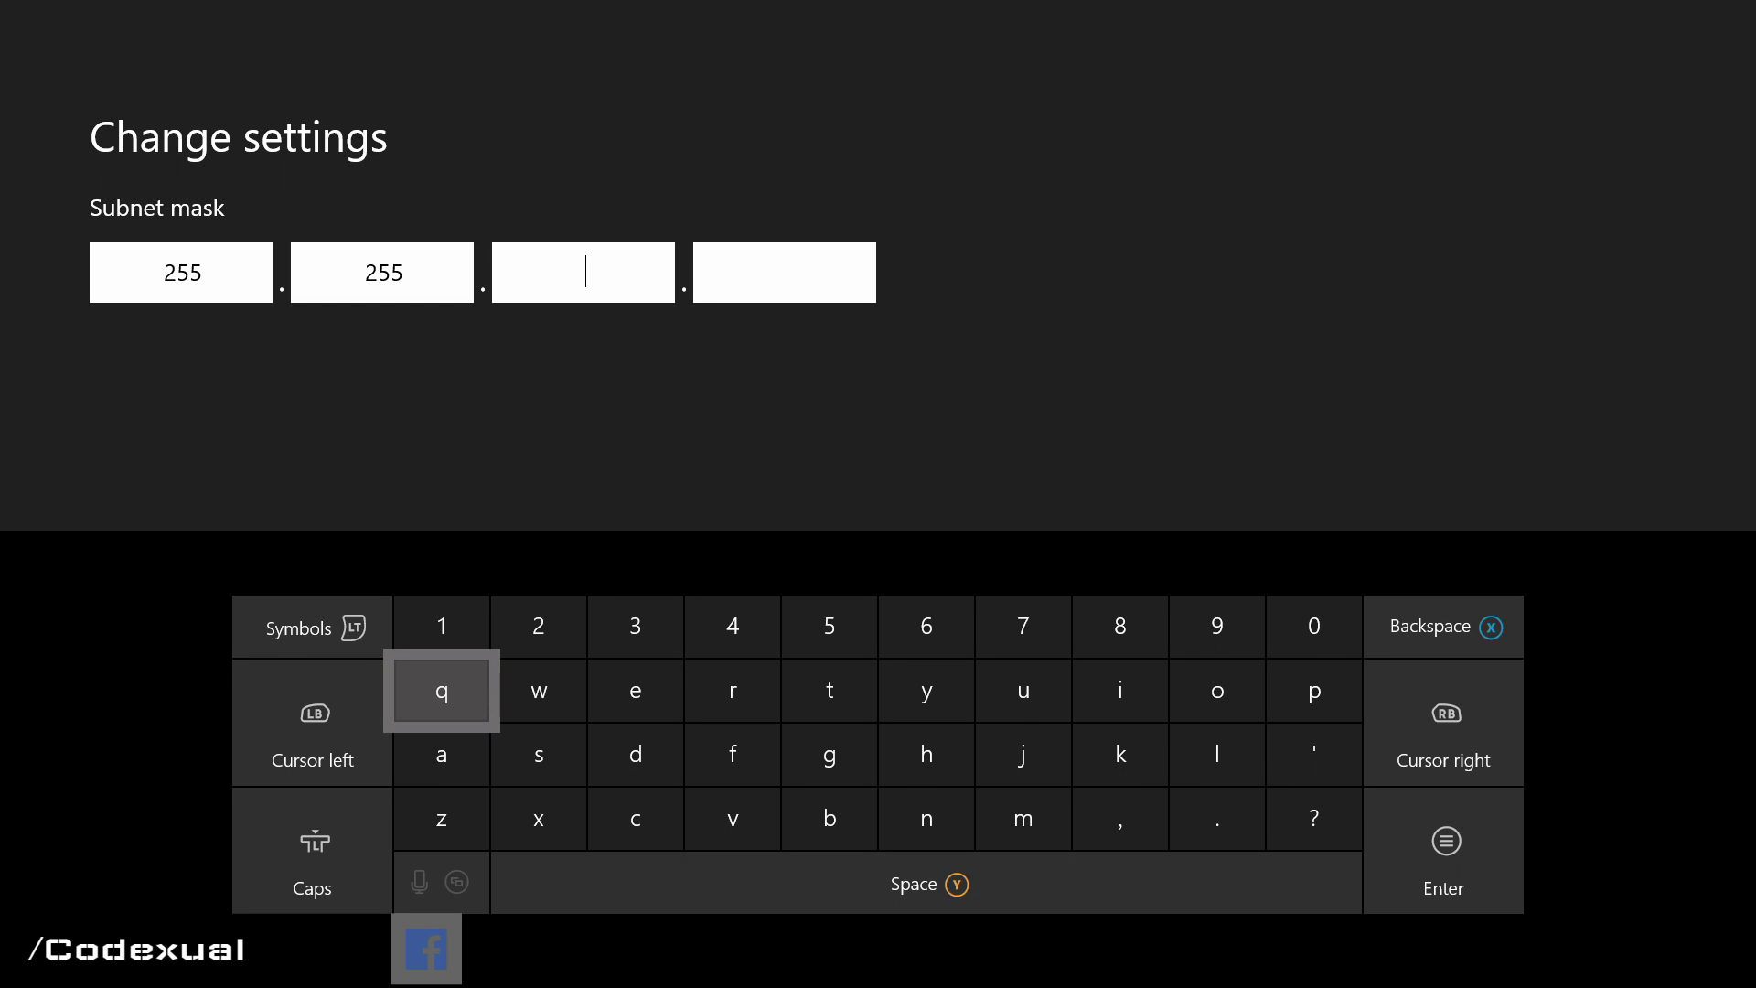
pyautogui.press('Right')
pyautogui.press('Up')
pyautogui.press('Left')
pyautogui.write('2')
pyautogui.press('Right')
pyautogui.press('Right')
pyautogui.press('Right')
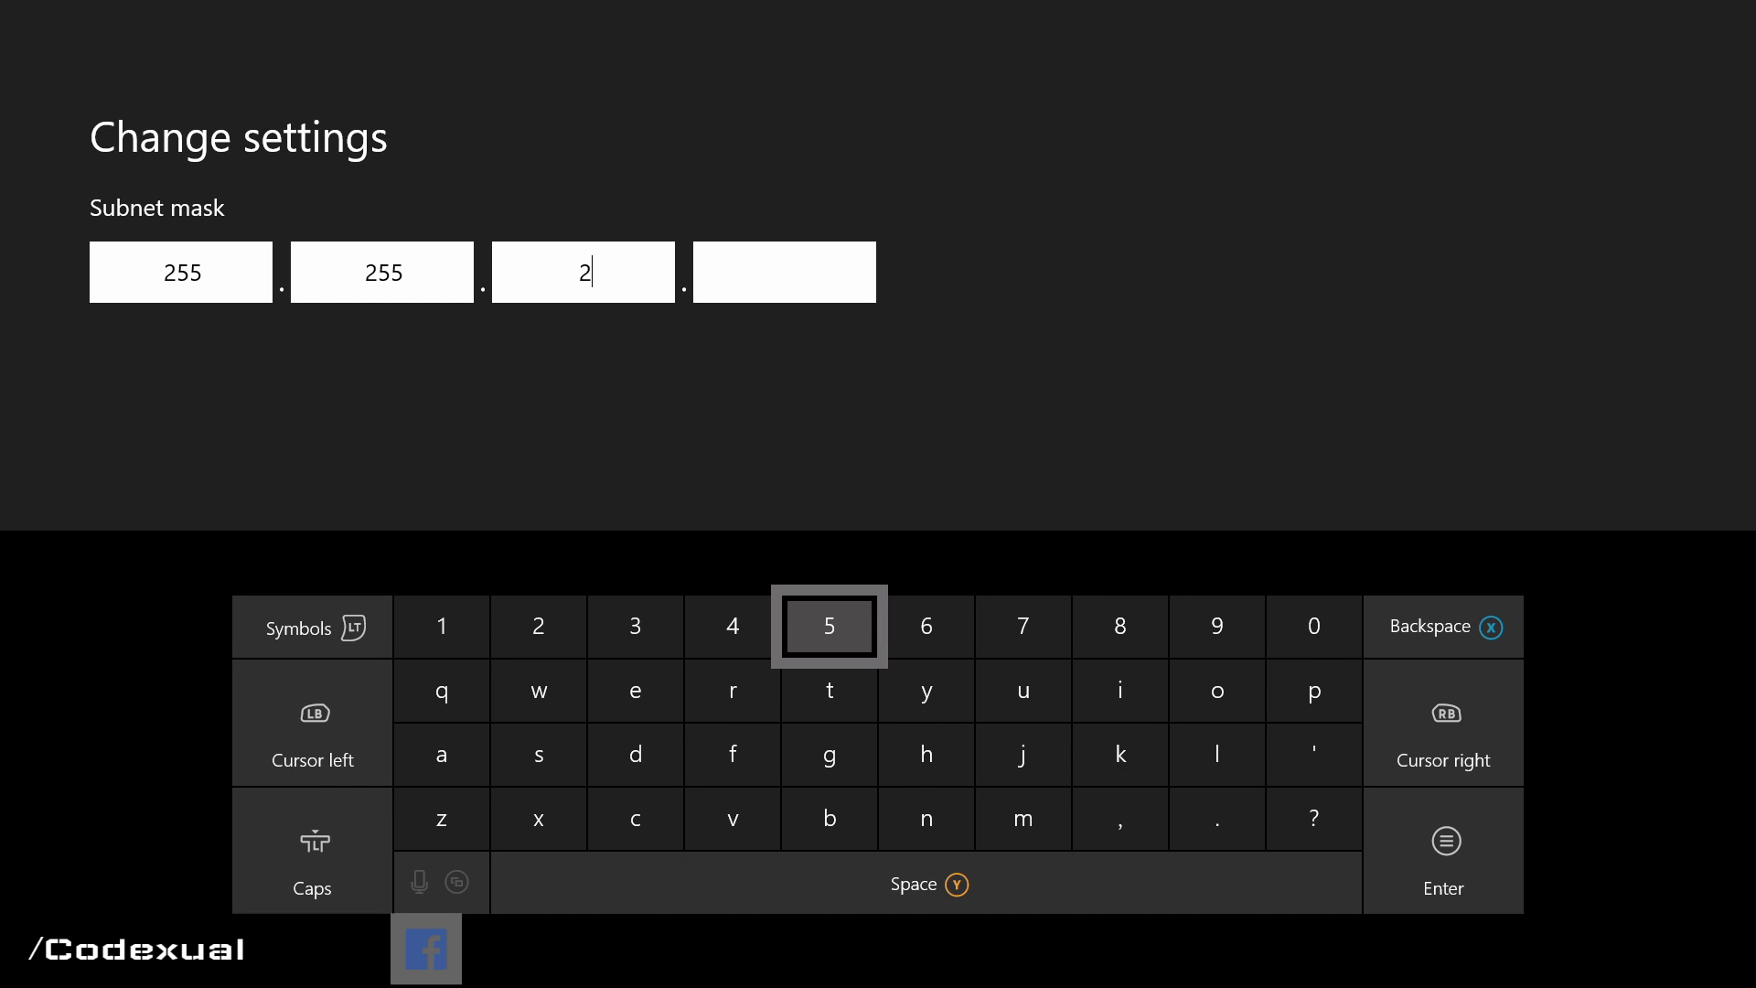
pyautogui.write('55')
# Advance to the fourth octet of the subnet mask by entering a period
pyautogui.press('Down')
pyautogui.press('Down')
pyautogui.press('Right')
pyautogui.press('Right')
pyautogui.press('Right')
pyautogui.press('Right')
pyautogui.press('Down')
pyautogui.write('.')
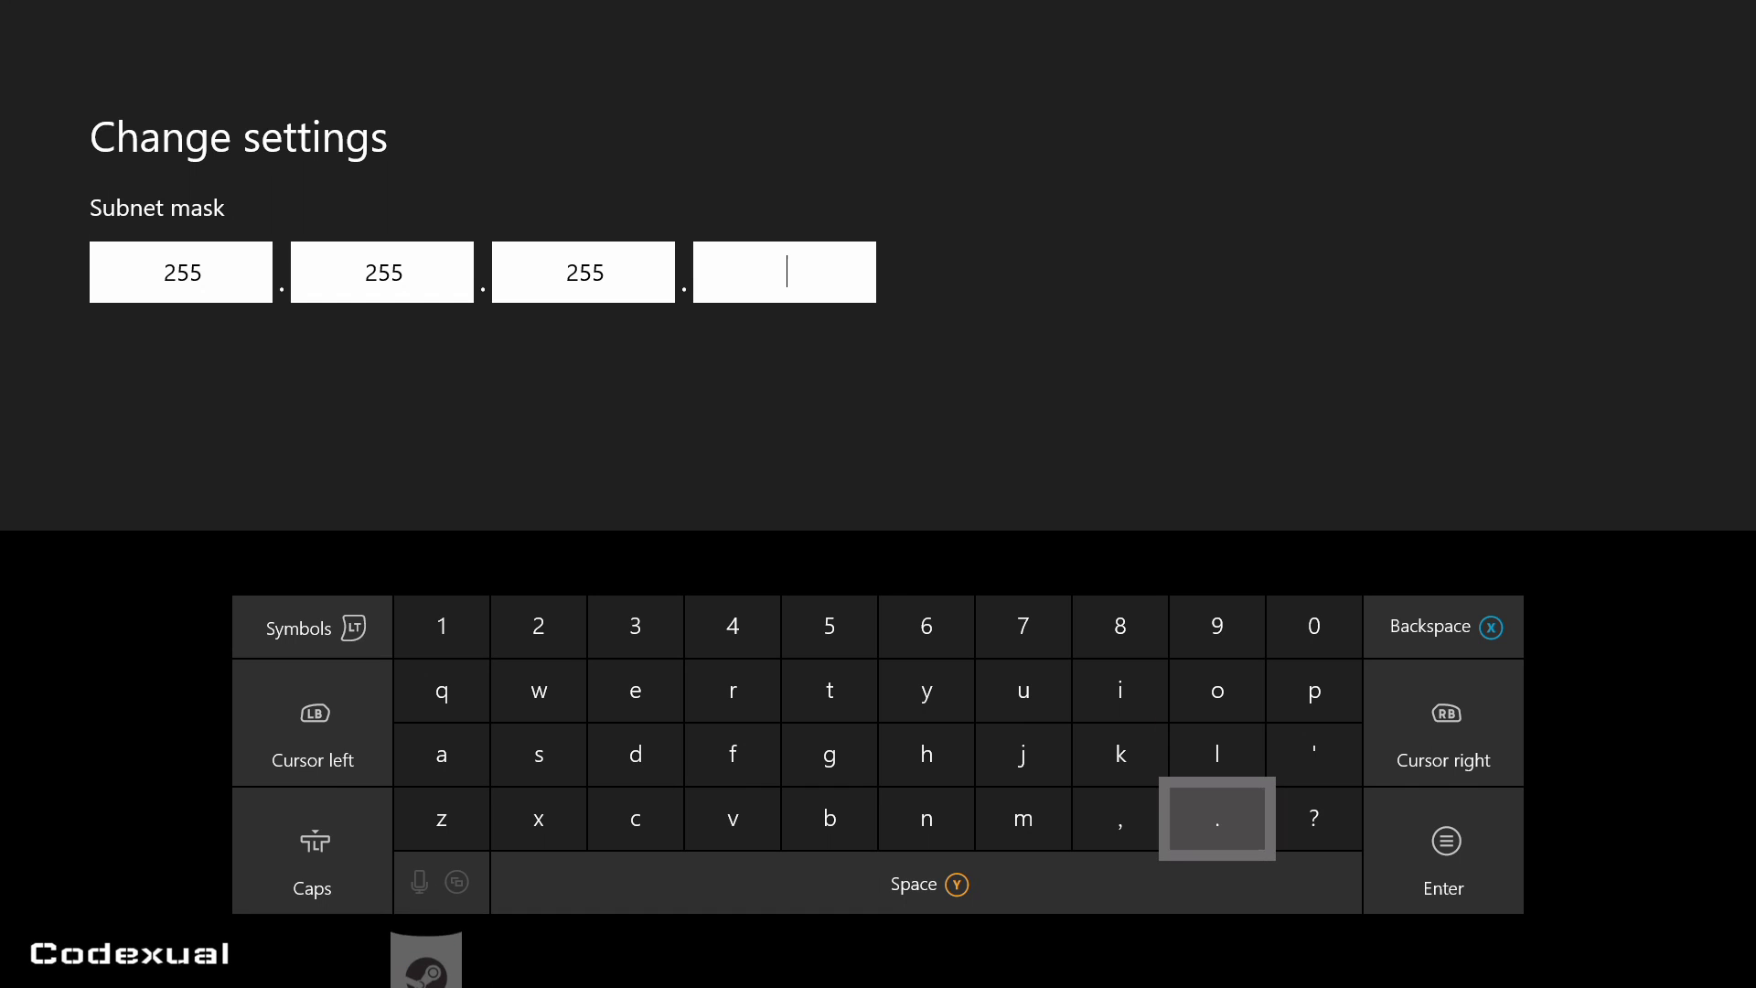
# Enter 0 as the last octet and confirm the subnet mask 255.255.255.0
pyautogui.press('Up')
pyautogui.press('Up')
pyautogui.press('Up')
pyautogui.press('Right')
pyautogui.write('0')
pyautogui.press('Return')
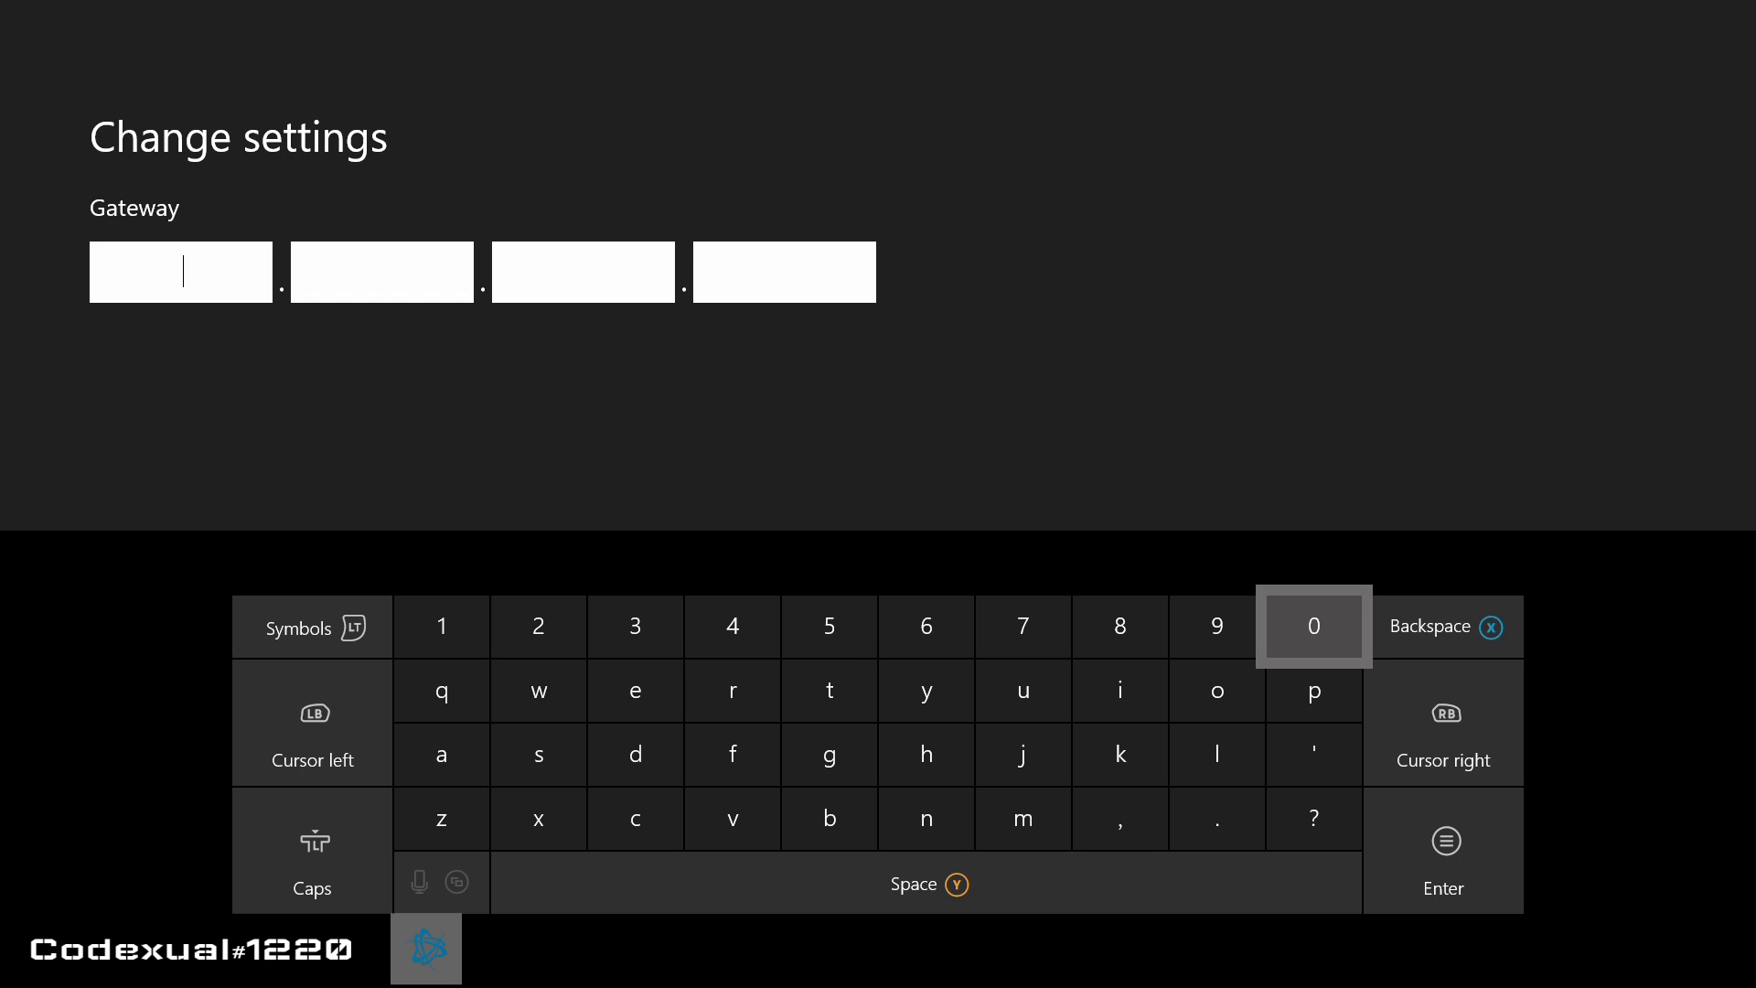
# Enter 10 as the first octet of the gateway address
pyautogui.press('Right')
pyautogui.press('Right')
pyautogui.press('Right')
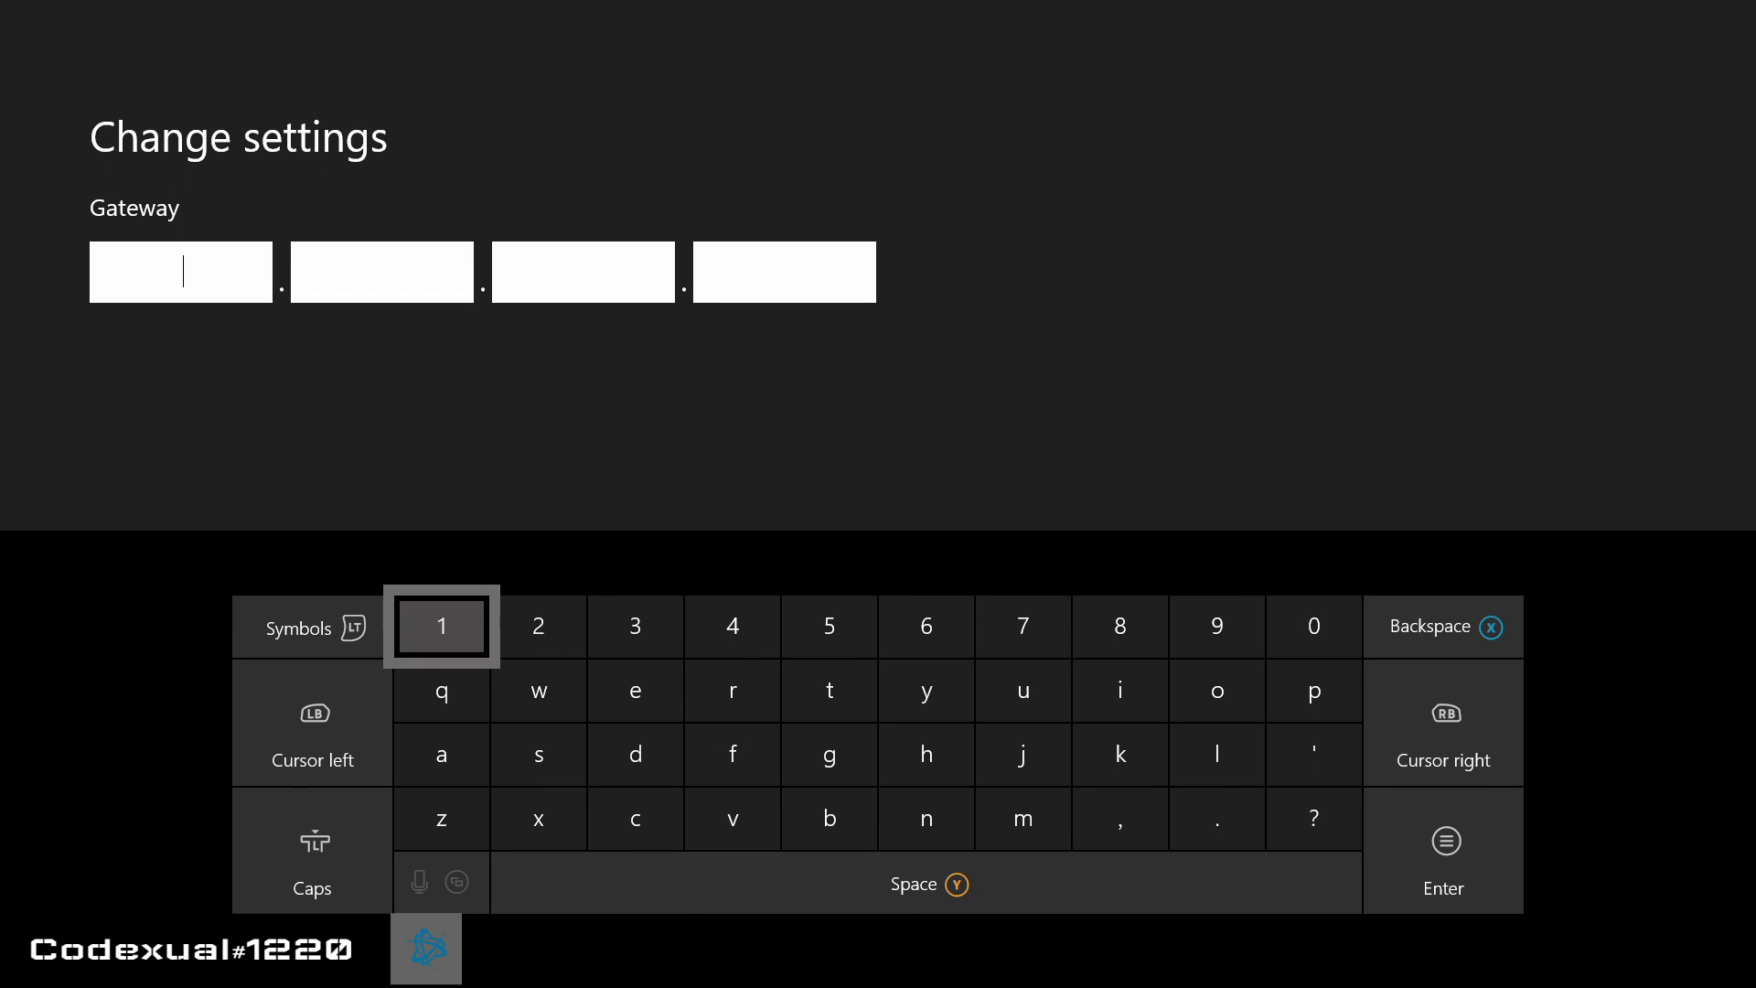
pyautogui.write('1')
pyautogui.press('Left')
pyautogui.press('Left')
pyautogui.press('Left')
pyautogui.press('Right')
pyautogui.write('0')
# Advance to the second octet of the gateway address and enter 0
pyautogui.press('Down')
pyautogui.press('Down')
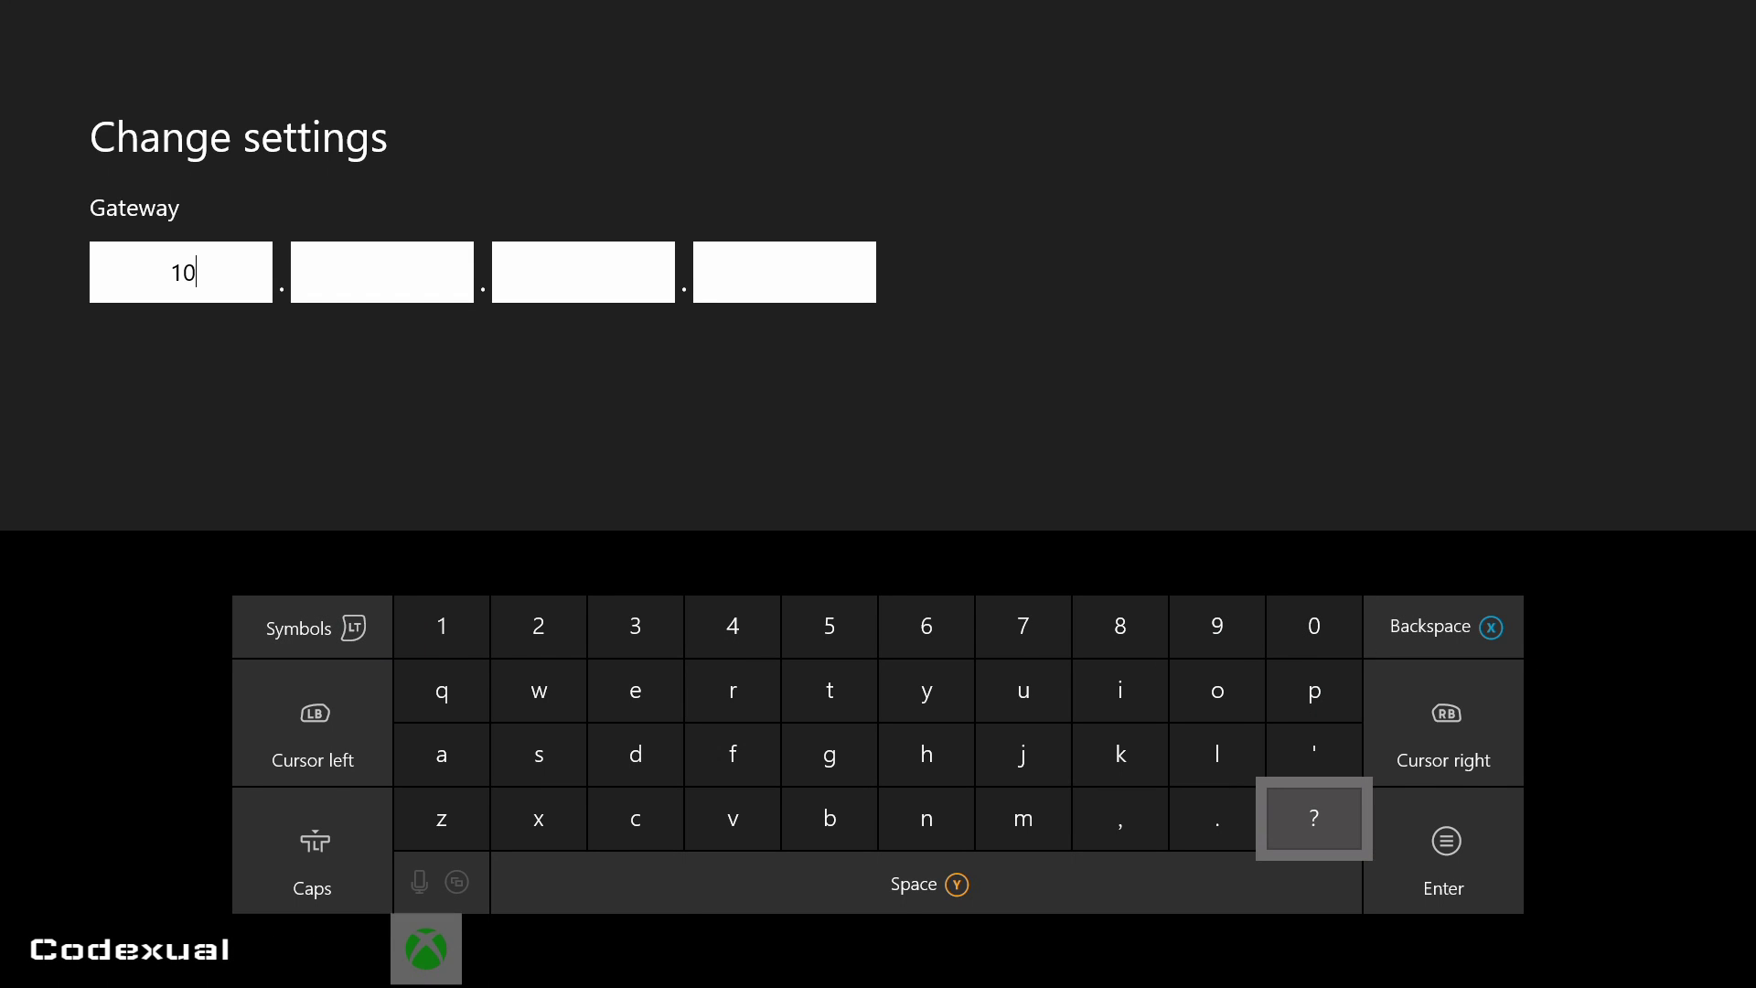
pyautogui.press('Left')
pyautogui.write('.')
pyautogui.press('Up')
pyautogui.press('Up')
pyautogui.press('Up')
pyautogui.press('Right')
pyautogui.write('0')
# Advance to the third octet of the gateway address and enter 0
pyautogui.press('Down')
pyautogui.press('Down')
pyautogui.press('Down')
pyautogui.press('Left')
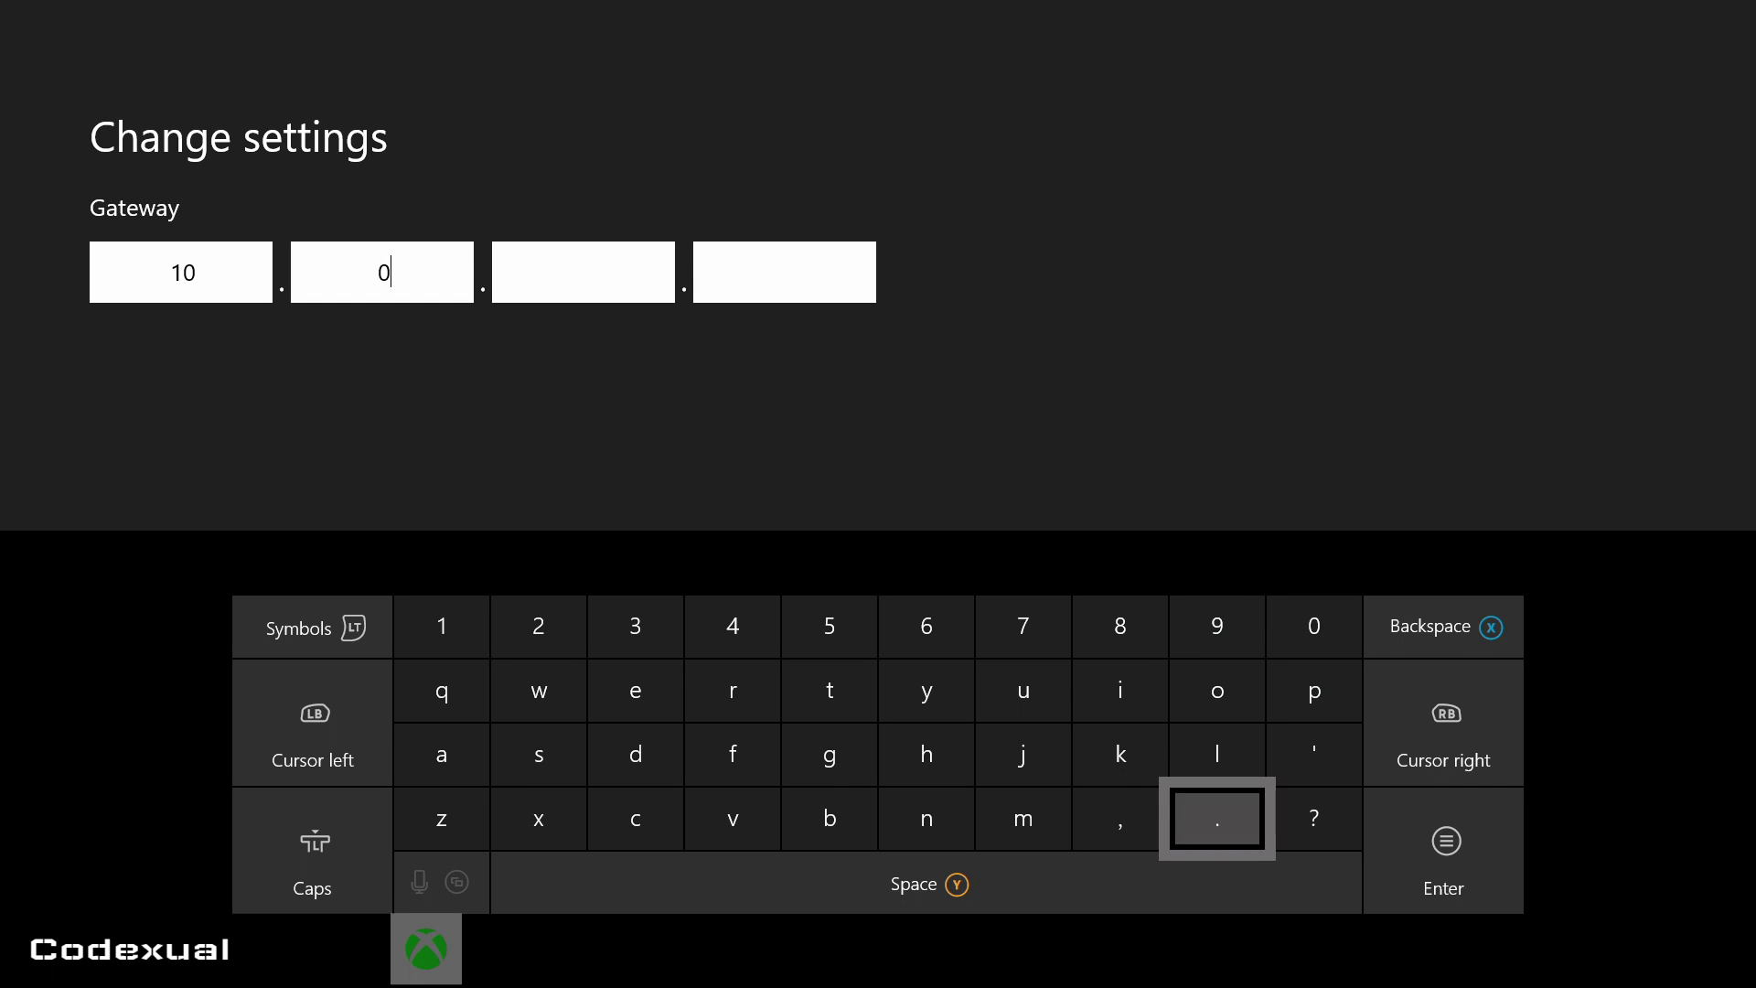
pyautogui.write('.')
pyautogui.press('Up')
pyautogui.press('Up')
pyautogui.press('Up')
pyautogui.press('Right')
pyautogui.write('0')
# Advance to the fourth octet of the gateway address by entering a period
pyautogui.press('Down')
pyautogui.press('Down')
pyautogui.press('Down')
pyautogui.press('Left')
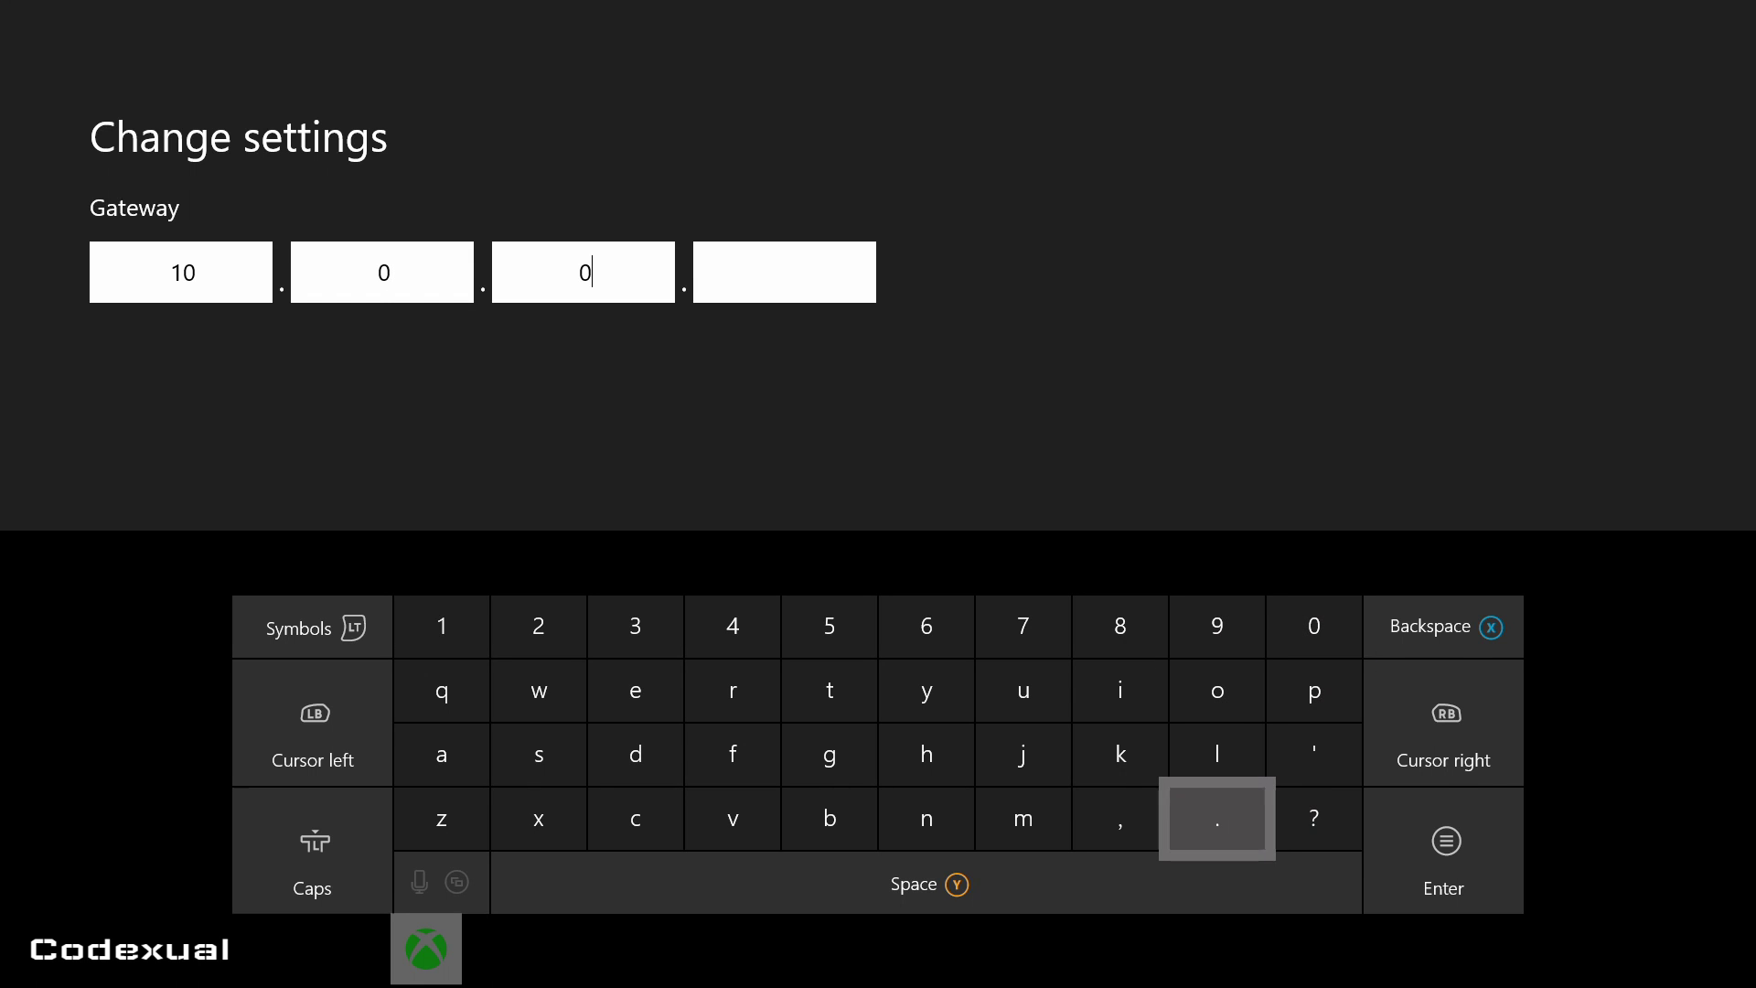
pyautogui.write('.')
# Enter 1 as the last octet and confirm the gateway address 10.0.0.1
pyautogui.press('Right')
pyautogui.press('Right')
pyautogui.press('Right')
pyautogui.press('Up')
pyautogui.press('Up')
pyautogui.press('Right')
pyautogui.press('Up')
pyautogui.press('Left')
pyautogui.write('1')
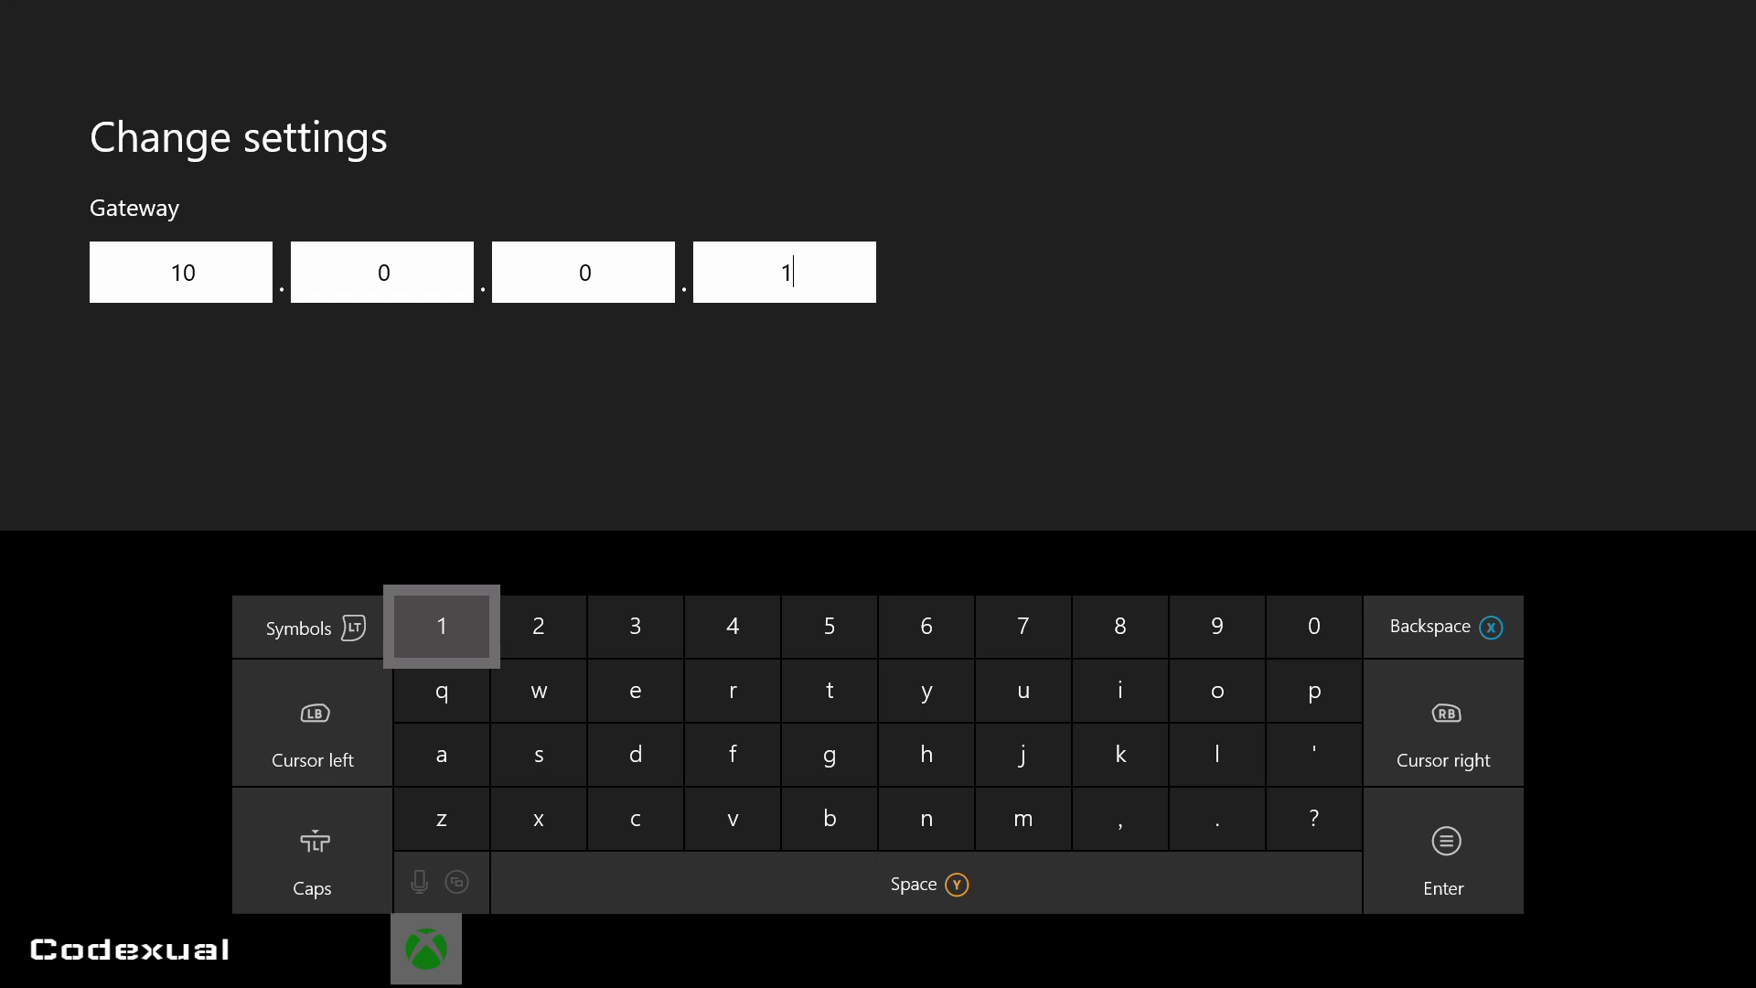
pyautogui.press('Return')
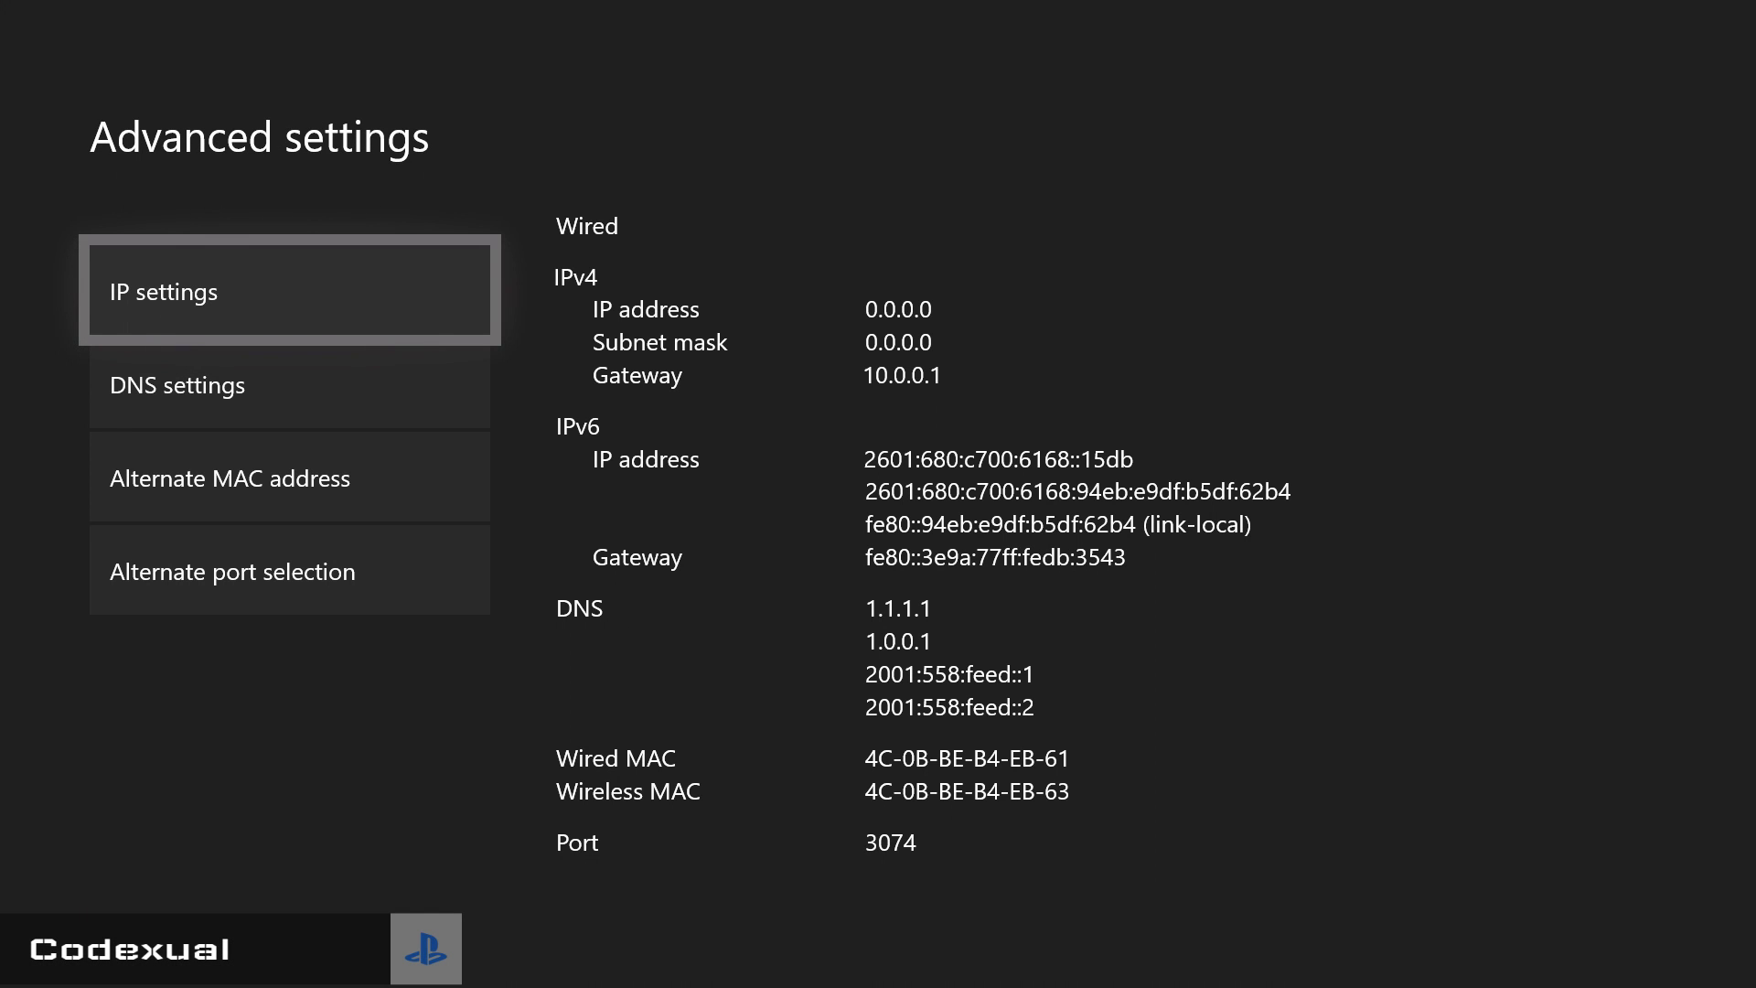